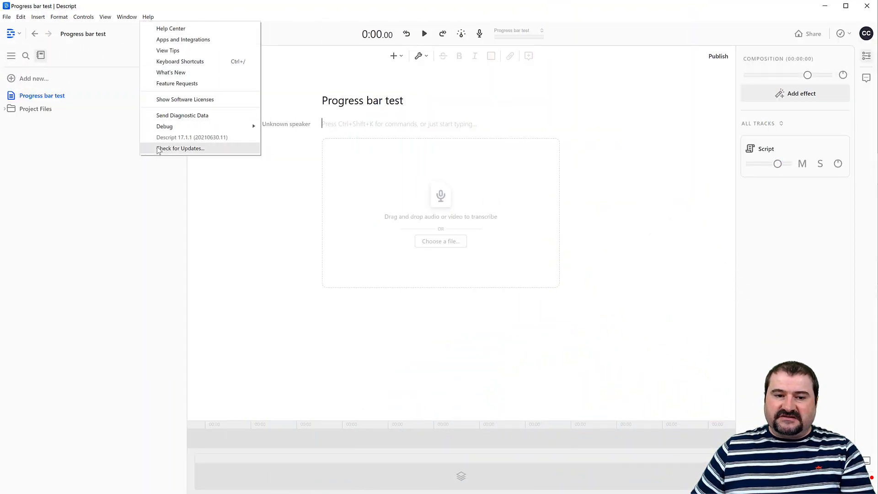
Step: Import production_ID_4687301.mp4 into the project, then enlarge the preview and timeline panels
click(273, 202)
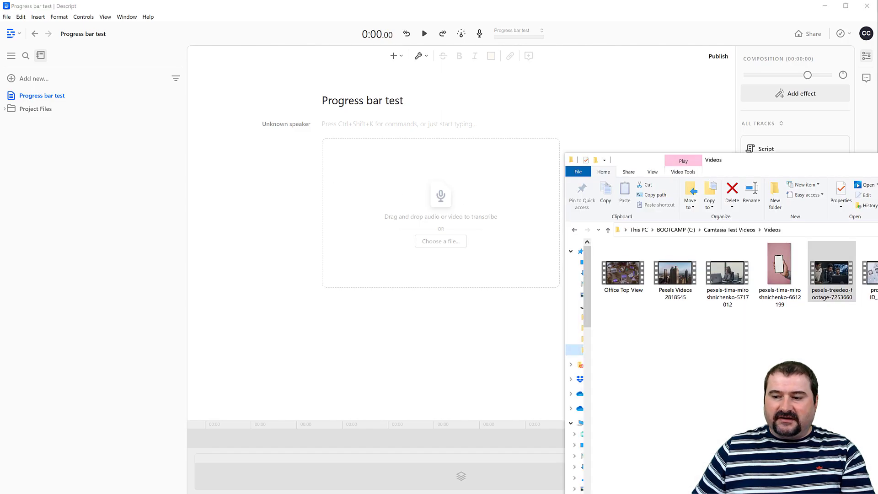
mouse_move(832, 271)
mouse_down()
mouse_move(327, 196)
mouse_move(343, 196)
mouse_up()
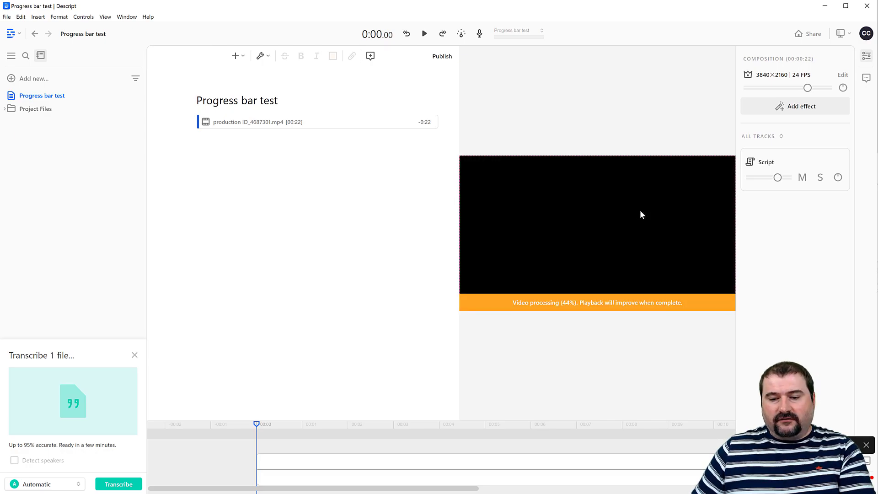
drag(458, 121, 340, 127)
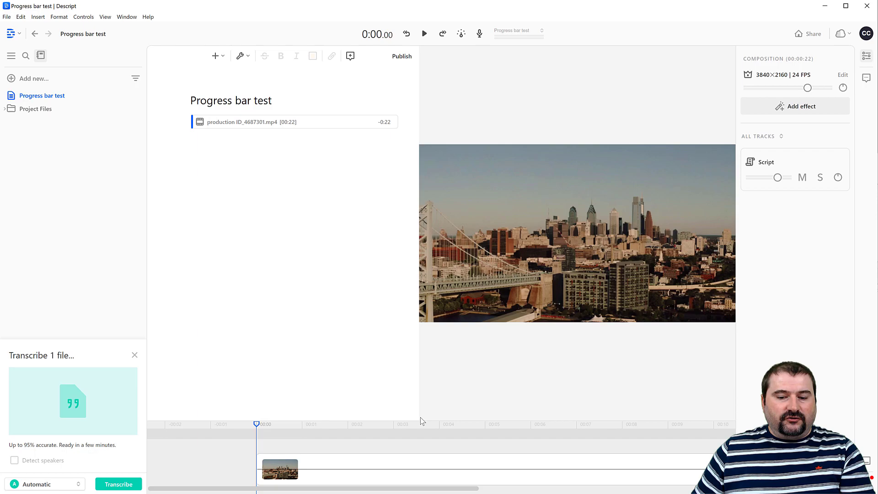
drag(417, 421, 423, 330)
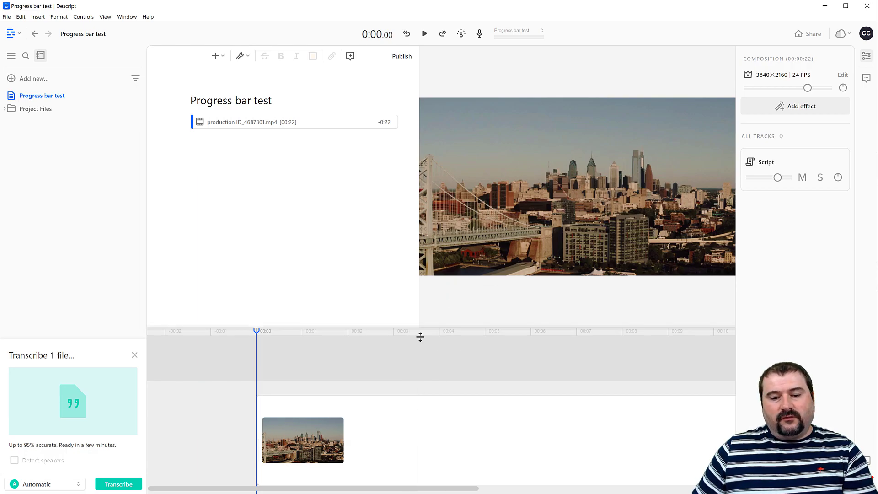
mouse_move(426, 453)
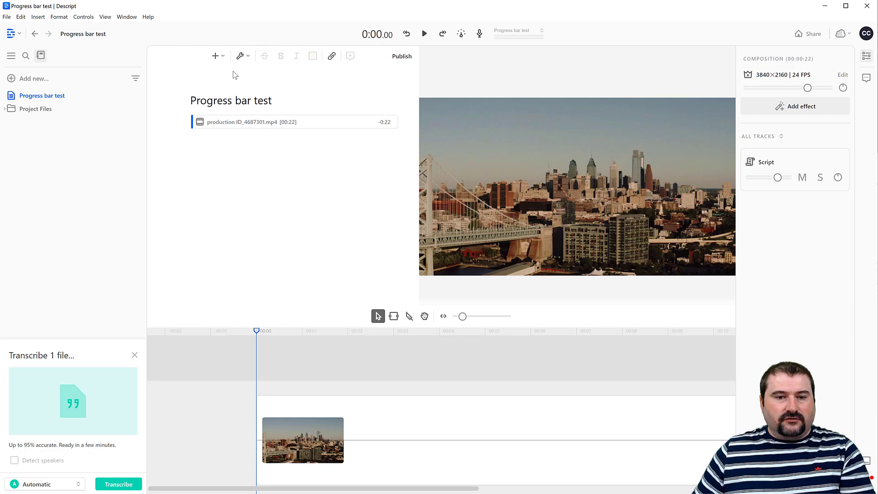
Step: Insert a pink rectangle shape, then size and place it in the frame's upper middle
click(218, 56)
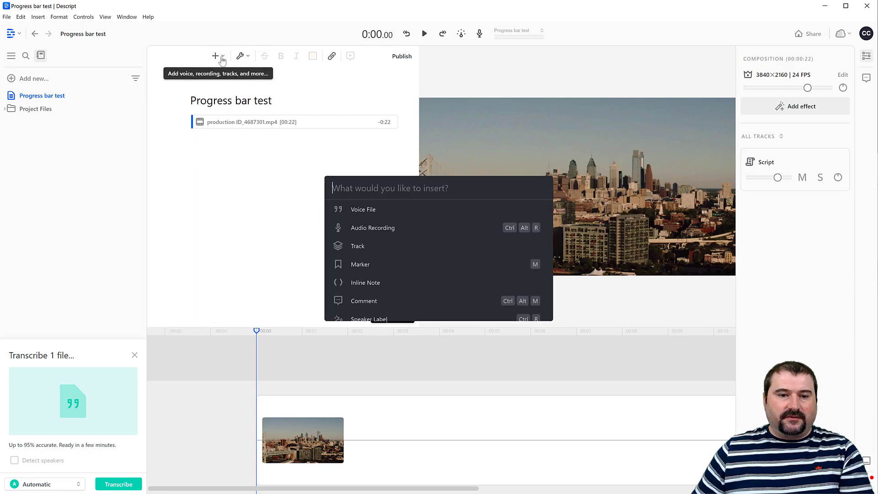
scroll(371, 274, down, 1)
scroll(370, 274, down, 2)
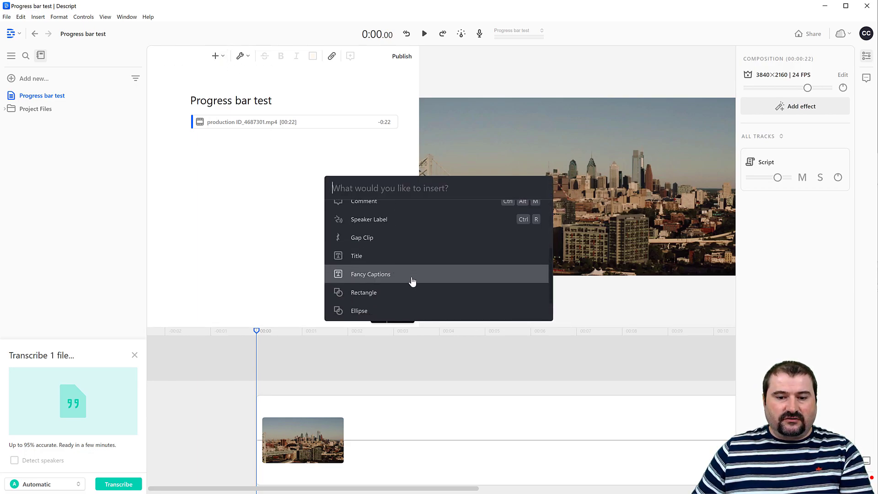
scroll(412, 284, down, 1)
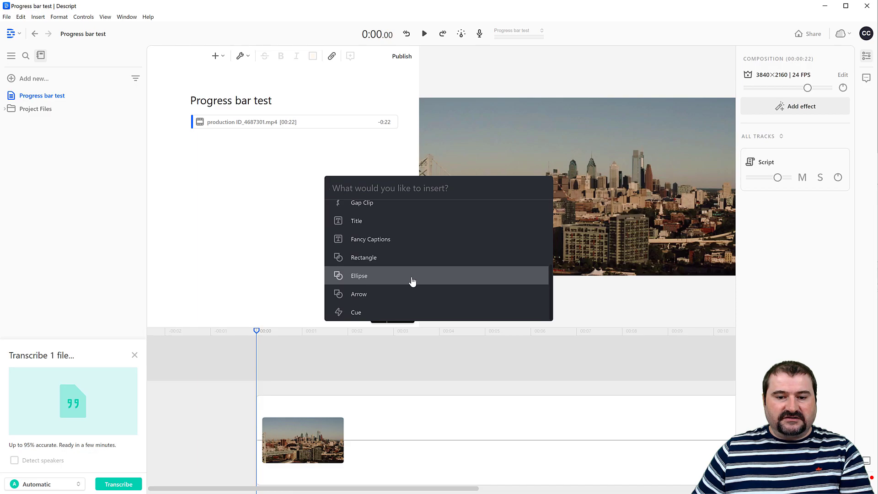
click(373, 264)
drag(547, 188, 494, 188)
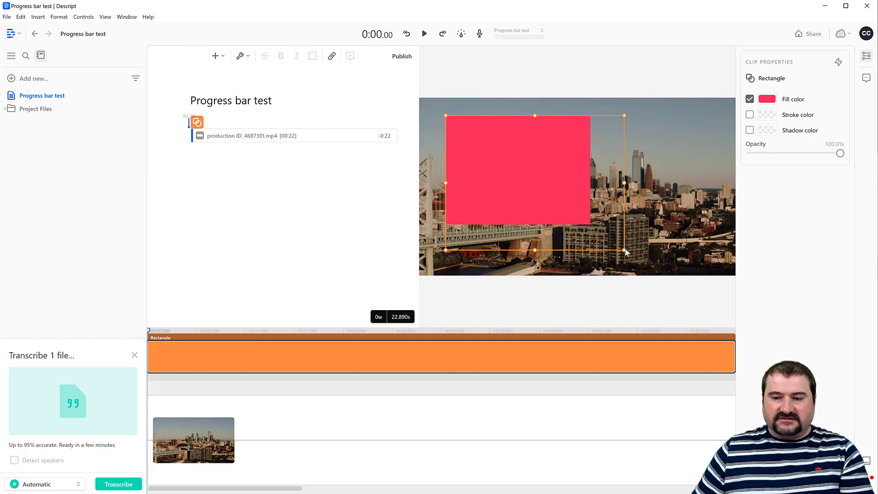
drag(623, 250, 623, 239)
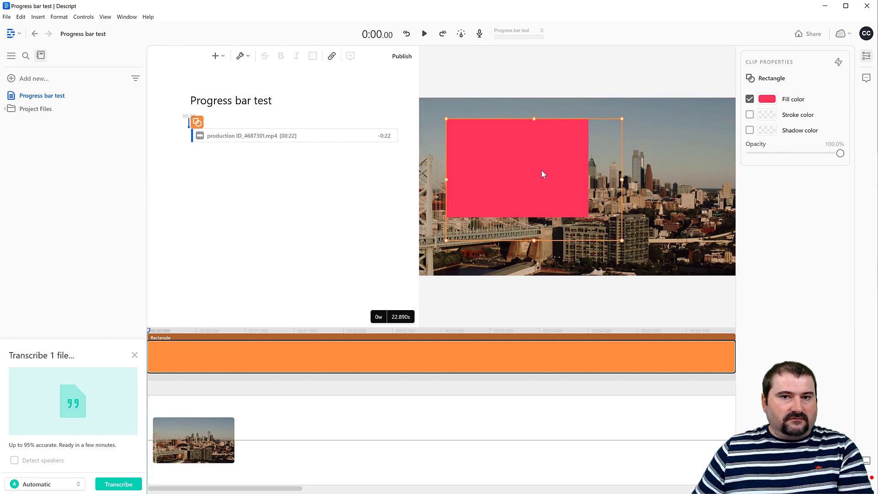
drag(541, 174, 586, 181)
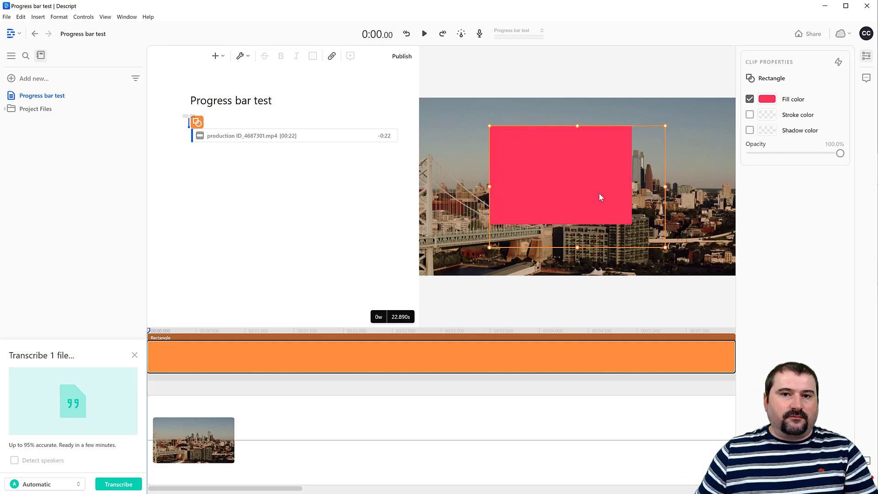
ctrl+scroll(535, 380, down, 5)
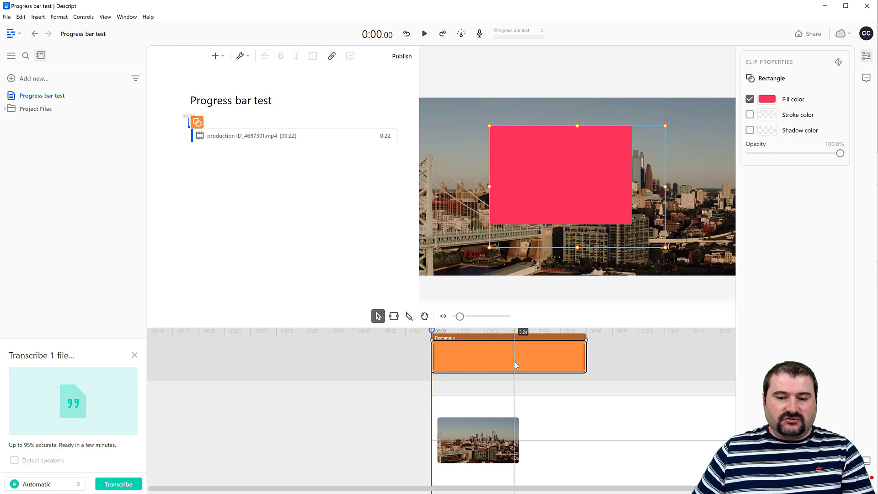
ctrl+scroll(513, 361, down, 2)
ctrl+scroll(514, 362, up, 4)
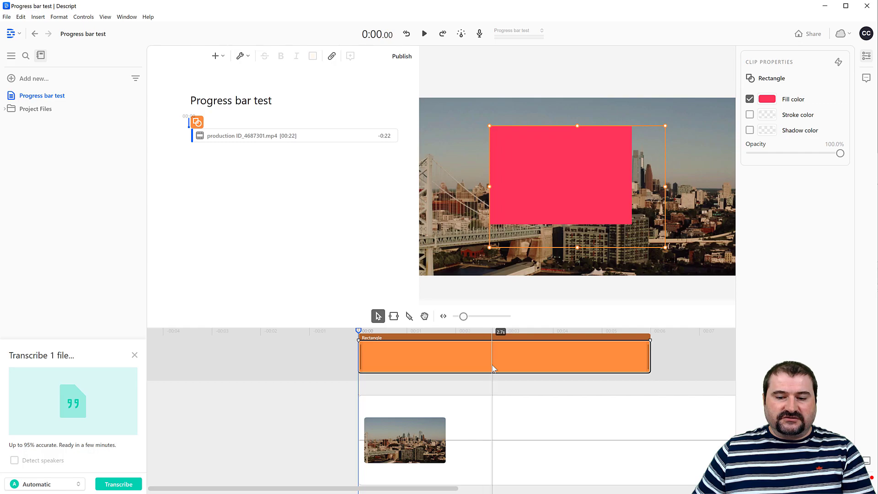
Step: Enlarge the timeline, preview playback, and extend the Rectangle clip to about 14 seconds
drag(315, 329, 310, 275)
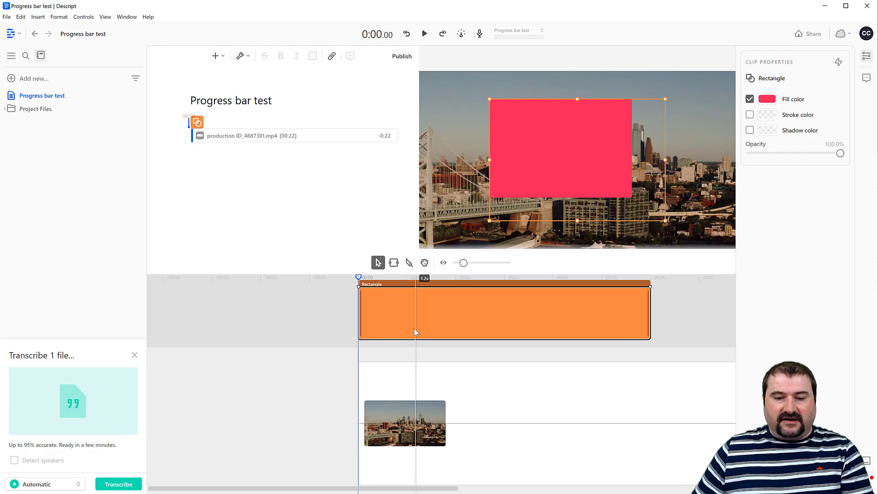
key(space)
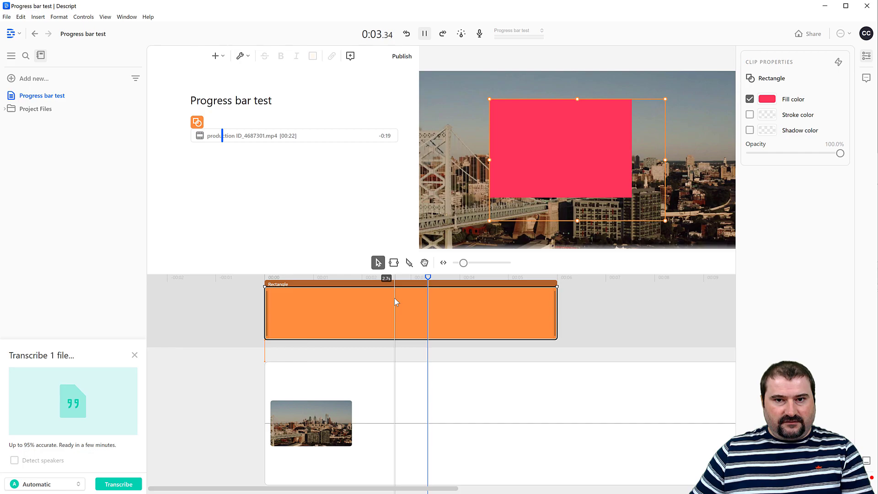
key(space)
ctrl+scroll(489, 366, down, 3)
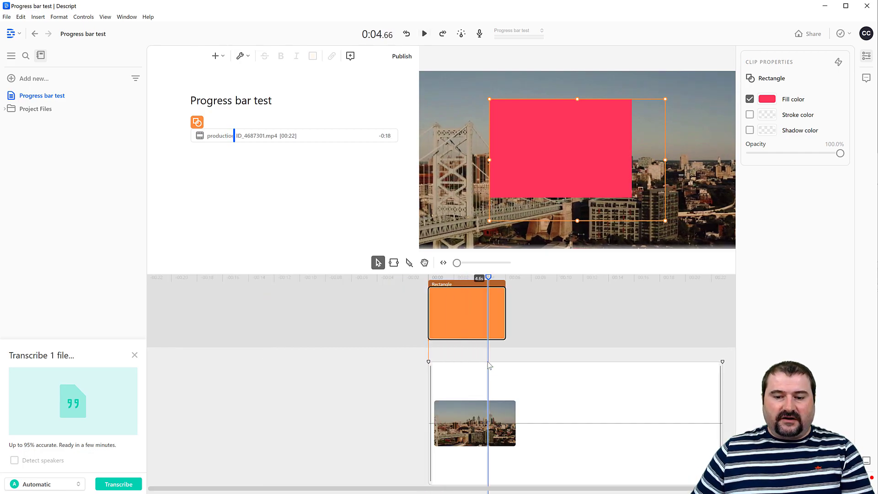
drag(341, 312, 447, 323)
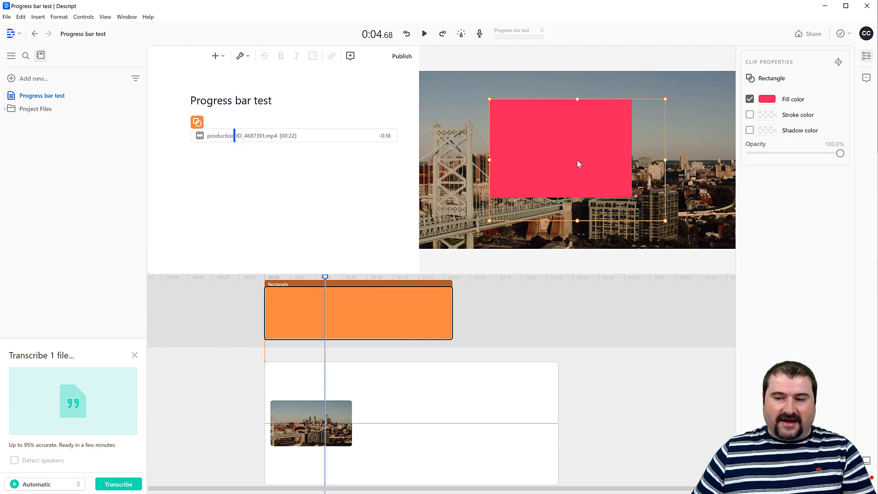
Step: Flatten the rectangle into a thin bar and enable its drop shadow
drag(578, 100, 577, 210)
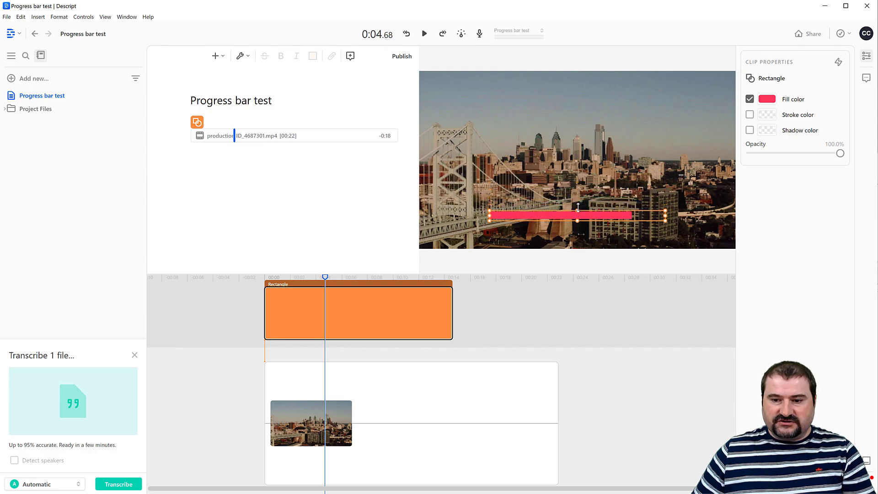
drag(578, 211, 578, 212)
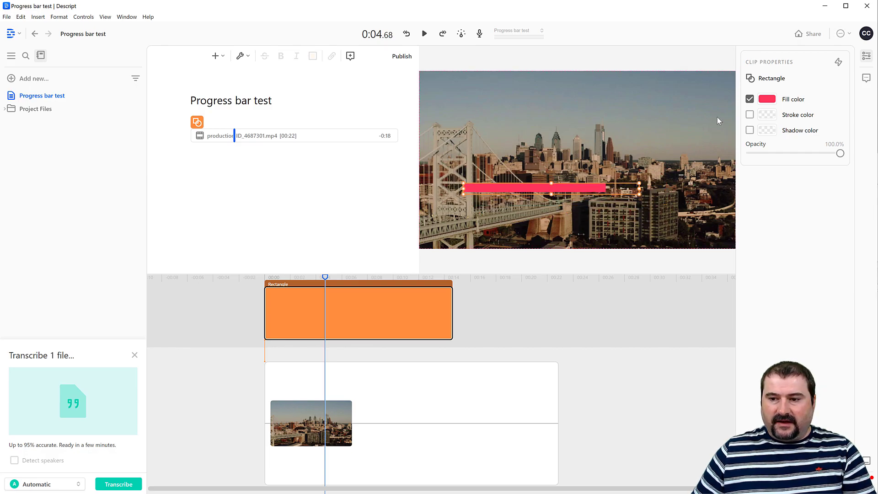
click(750, 99)
click(750, 115)
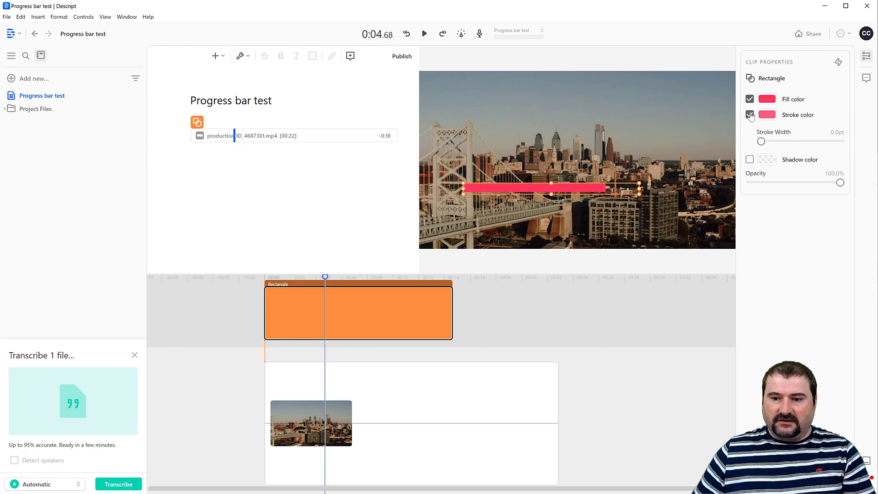
click(750, 115)
click(750, 131)
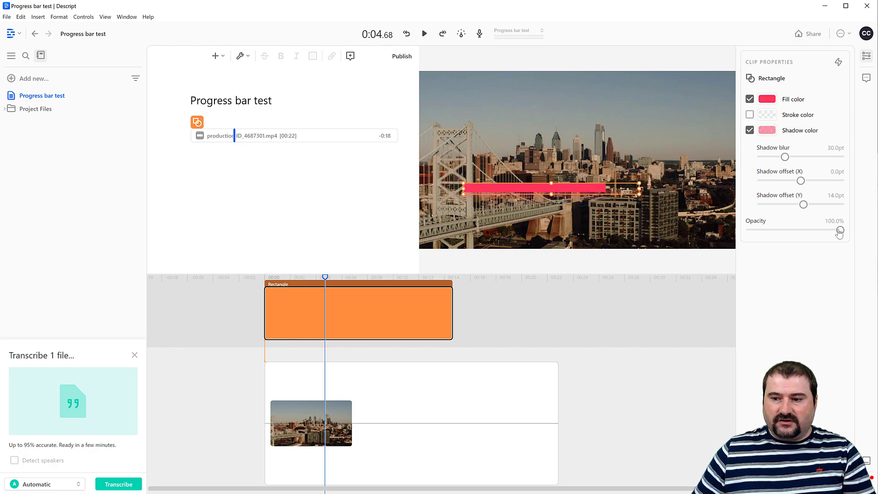
Step: Make the bar's shadow black with a 45pt Y offset
mouse_move(839, 230)
mouse_down()
mouse_move(727, 237)
mouse_move(841, 230)
mouse_up()
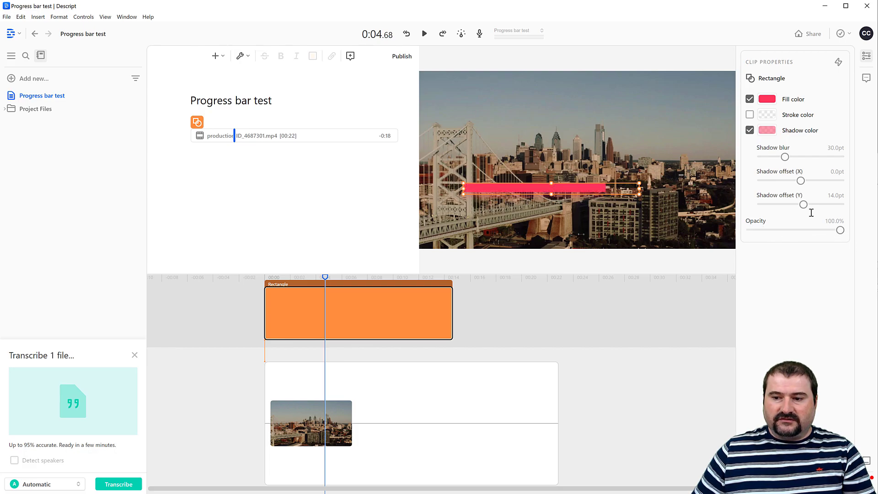
mouse_move(801, 204)
mouse_down()
mouse_move(767, 206)
mouse_move(810, 211)
mouse_up()
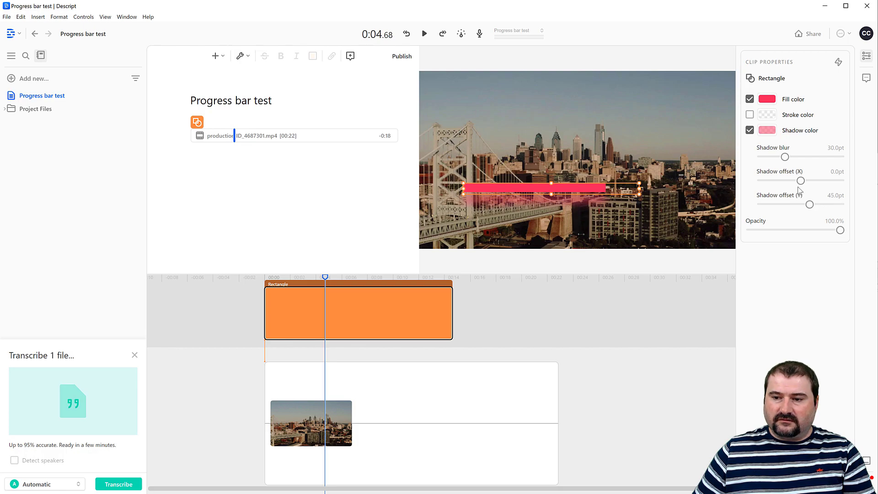
click(767, 130)
drag(770, 157, 710, 229)
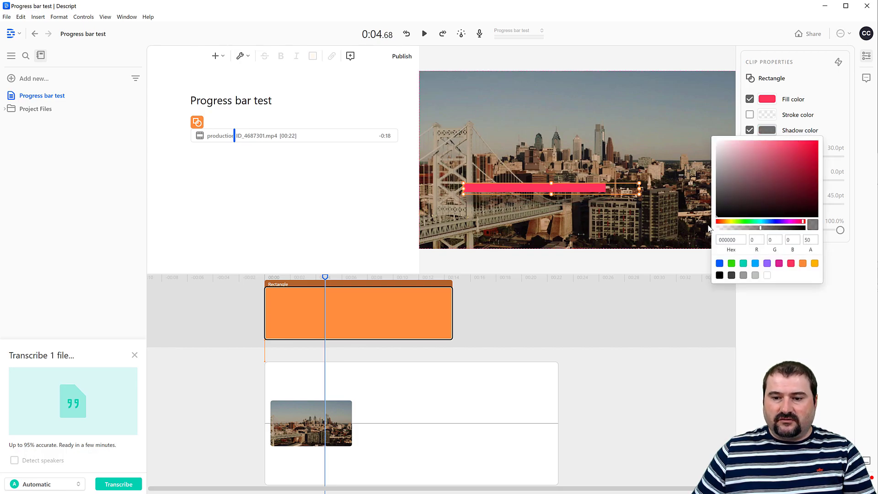
click(784, 357)
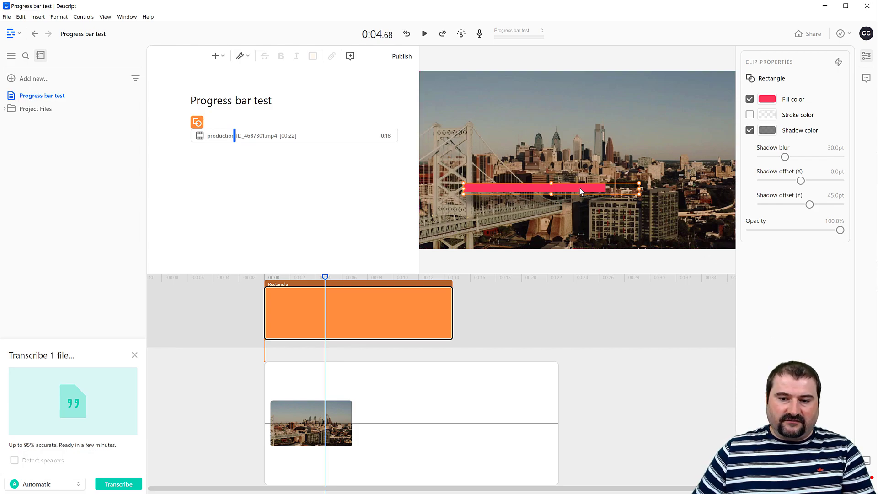
Step: Move the bar near the bottom of the video and stretch it wider
mouse_move(579, 187)
mouse_down()
mouse_move(569, 197)
mouse_move(589, 209)
mouse_move(589, 165)
mouse_up()
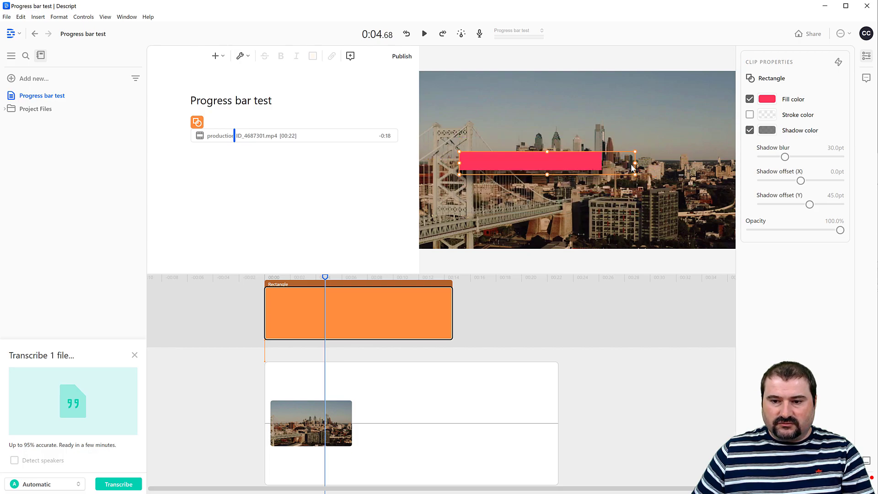
drag(587, 163, 548, 224)
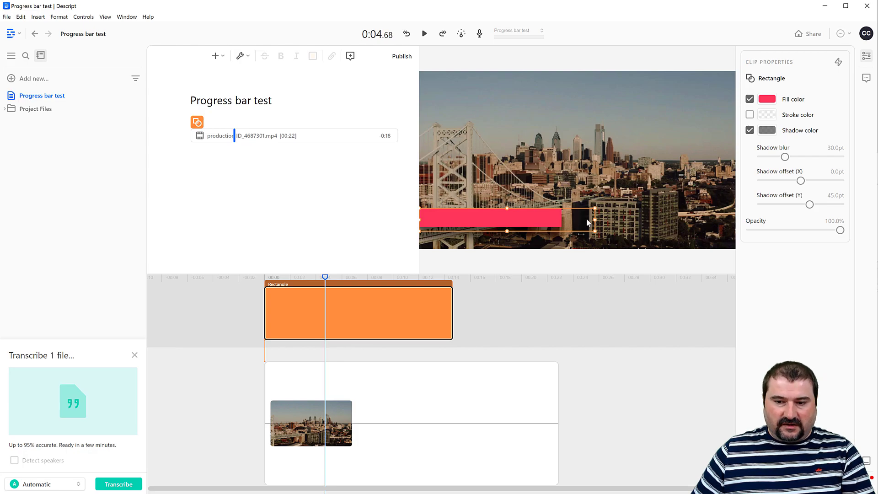
drag(594, 219, 748, 229)
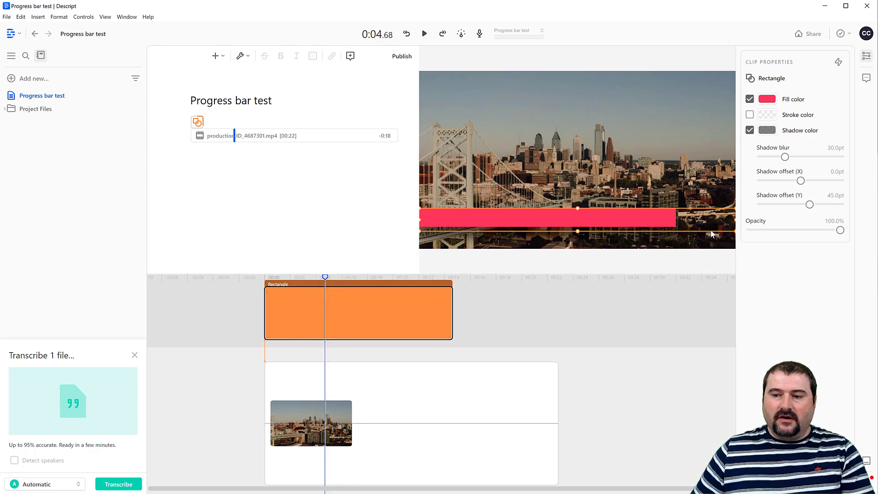
Step: Apply the Kitchen Sink animation cue to the bar and reposition it
click(837, 62)
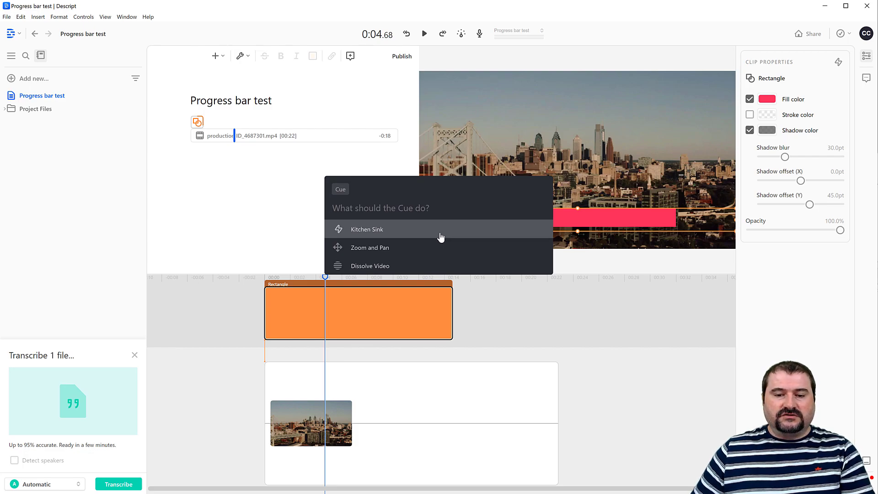
click(374, 235)
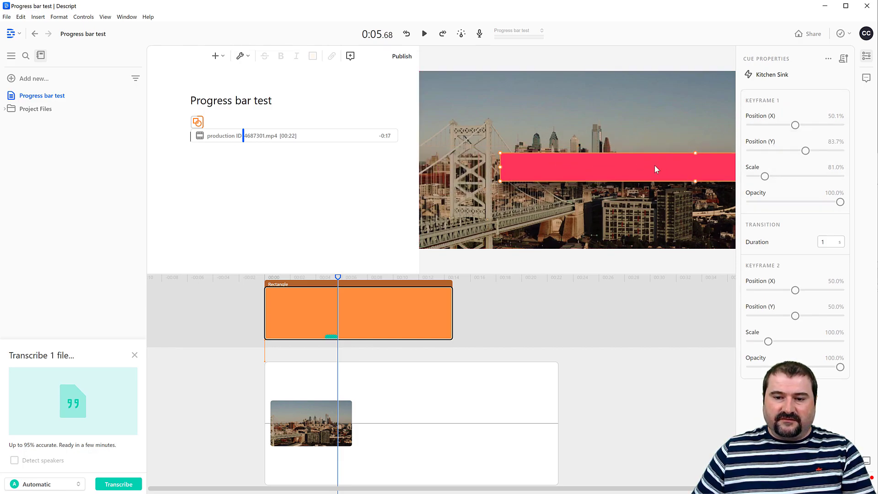
drag(537, 166, 457, 143)
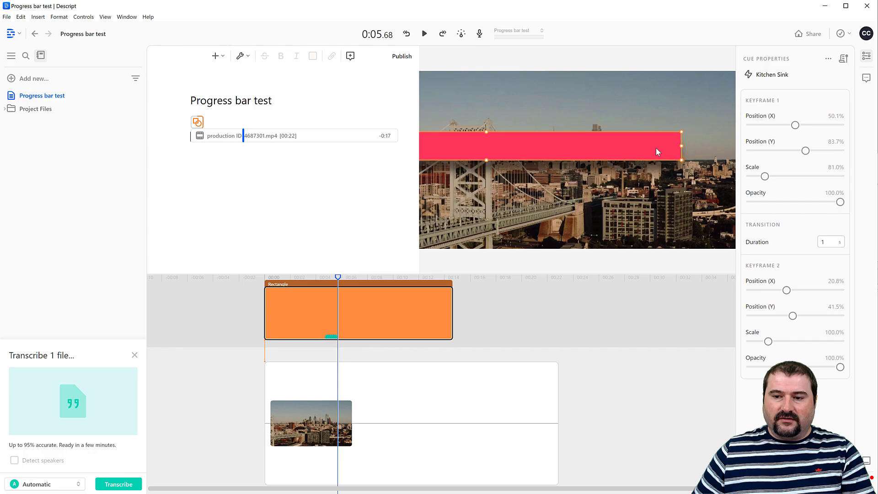
Step: Narrow the bar and settle it in the lower middle for Keyframe 2
mouse_move(518, 150)
mouse_down()
mouse_move(563, 145)
mouse_move(541, 151)
mouse_up()
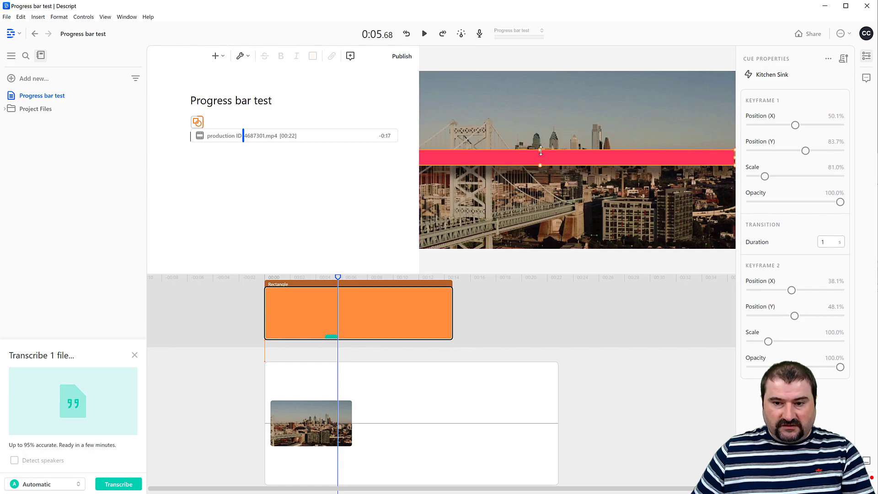
mouse_move(540, 150)
mouse_down()
mouse_move(545, 135)
mouse_move(545, 151)
mouse_up()
mouse_move(736, 162)
mouse_down()
mouse_move(628, 163)
mouse_move(626, 193)
mouse_up()
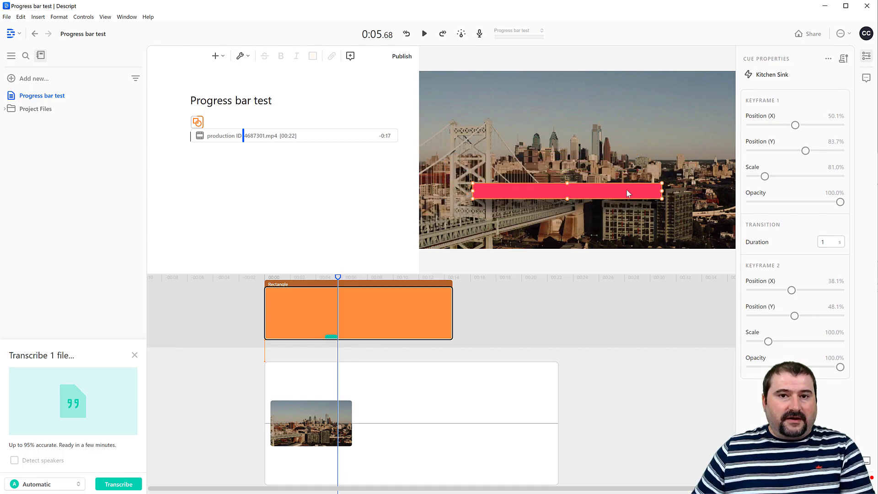
mouse_move(625, 193)
mouse_down()
mouse_move(598, 212)
mouse_move(635, 196)
mouse_up()
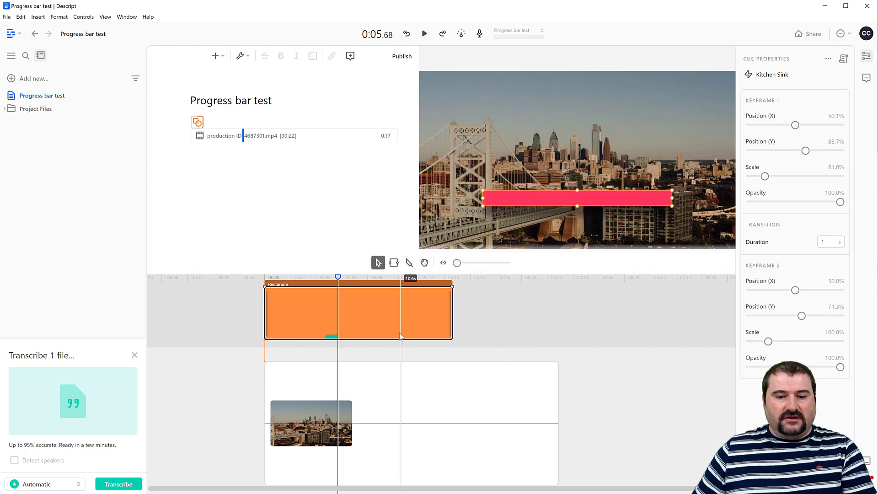
scroll(323, 344, up, 3)
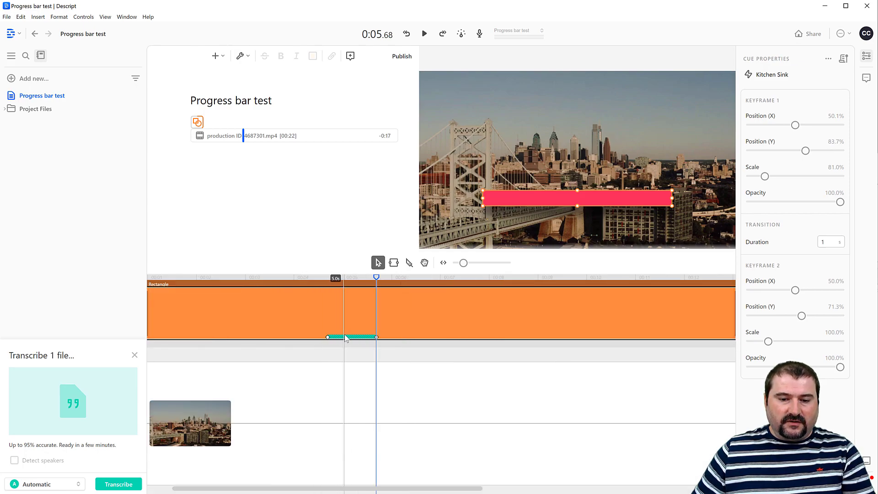
Step: Select the green Kitchen Sink cue and extend its transition from 1 to 3.94 seconds
click(345, 337)
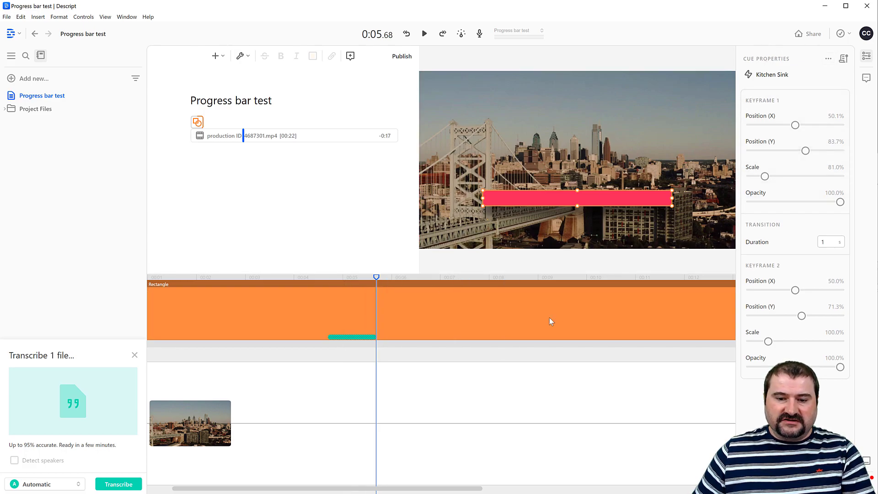
mouse_move(439, 312)
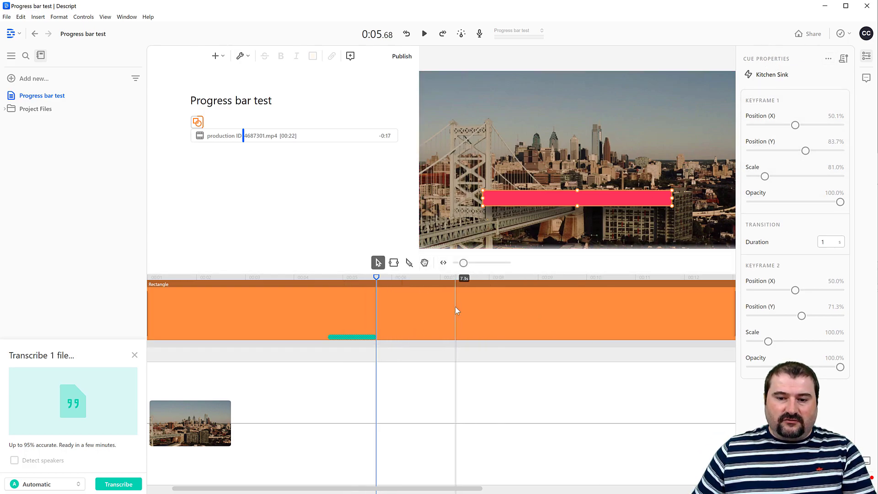
click(455, 307)
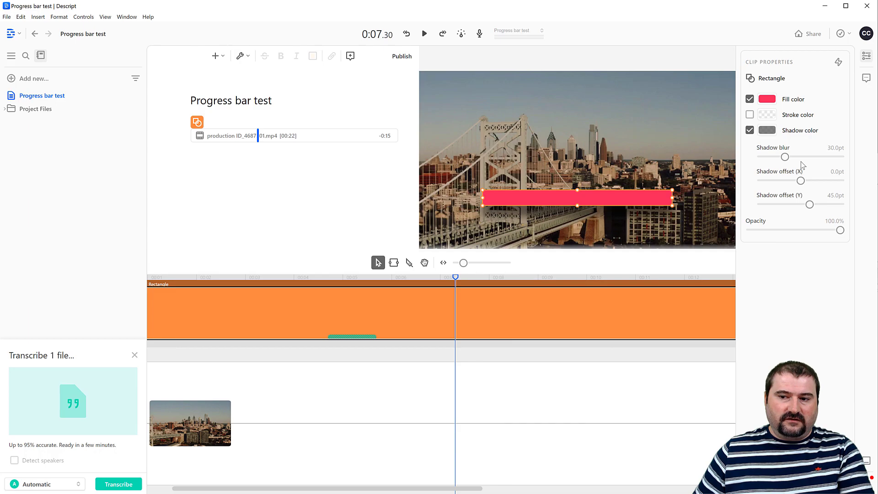
click(362, 337)
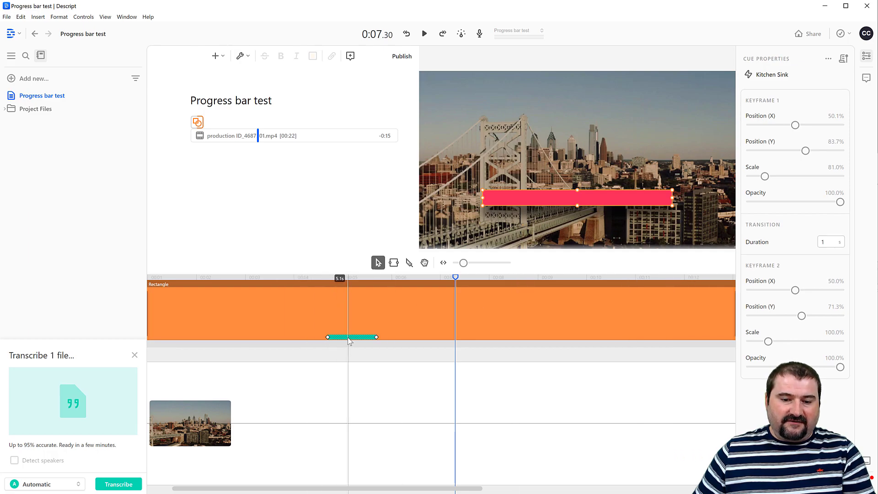
mouse_move(328, 336)
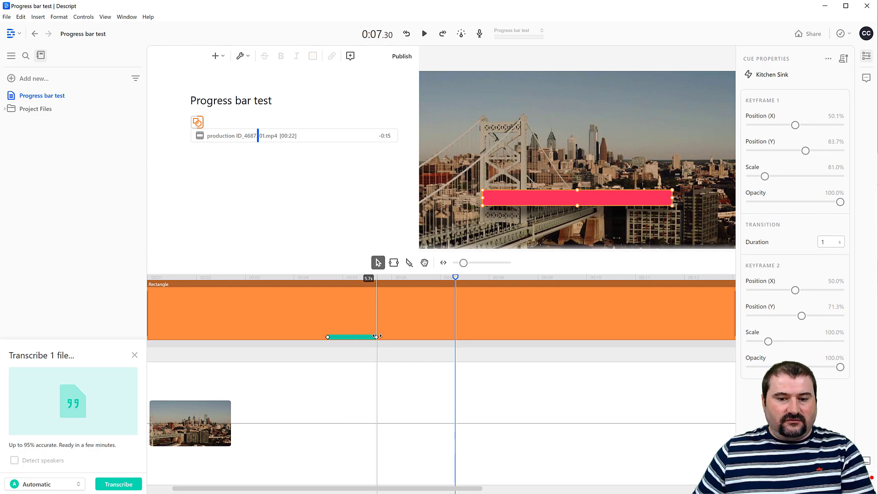
click(377, 315)
click(376, 336)
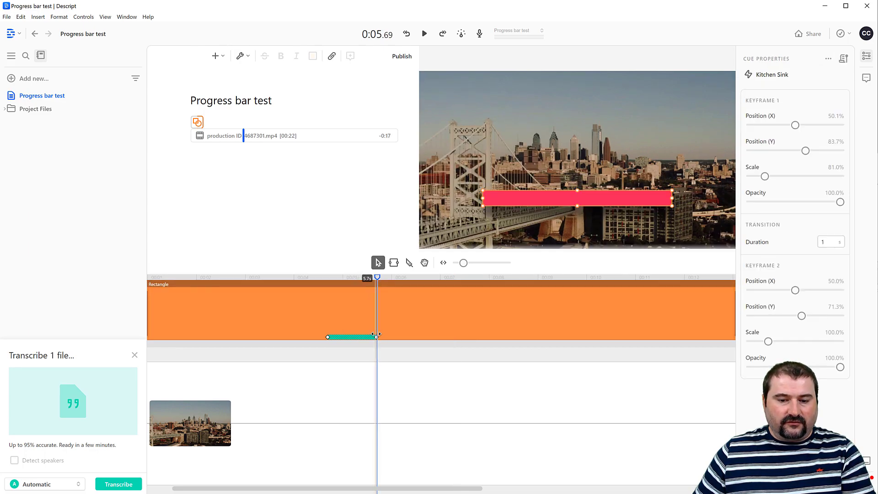
drag(377, 336, 520, 336)
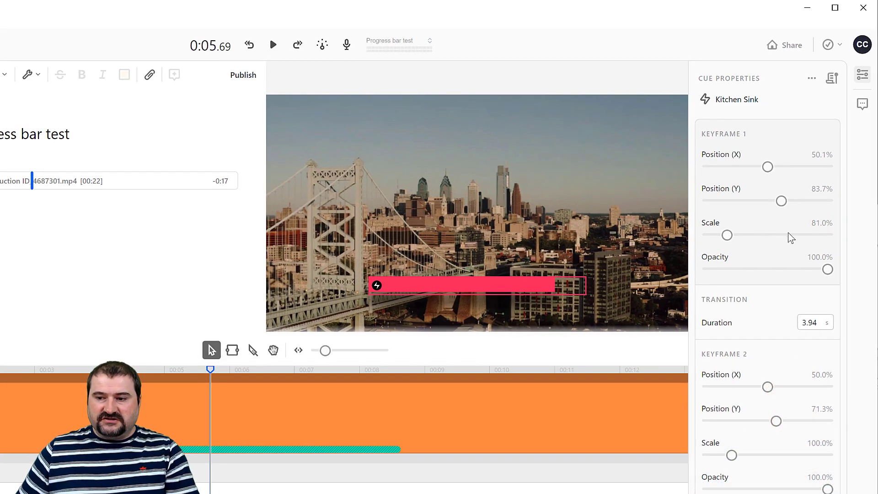
Step: Set Keyframe 1 Scale to 100% and adjust the bar's starting size and position
click(822, 223)
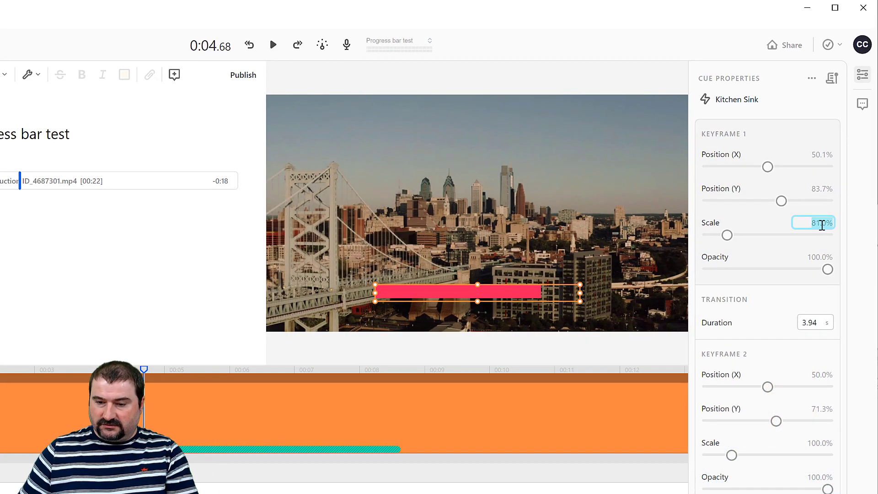
text(100)
text(.0%)
key(Return)
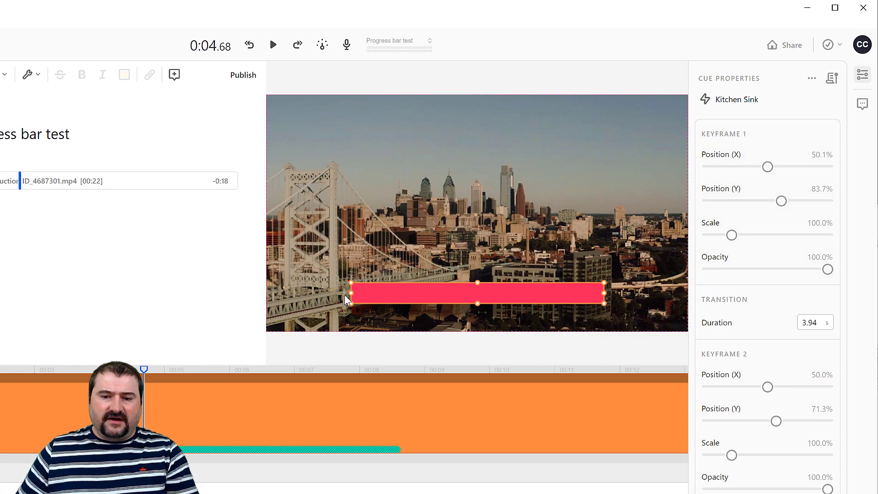
drag(352, 293, 264, 295)
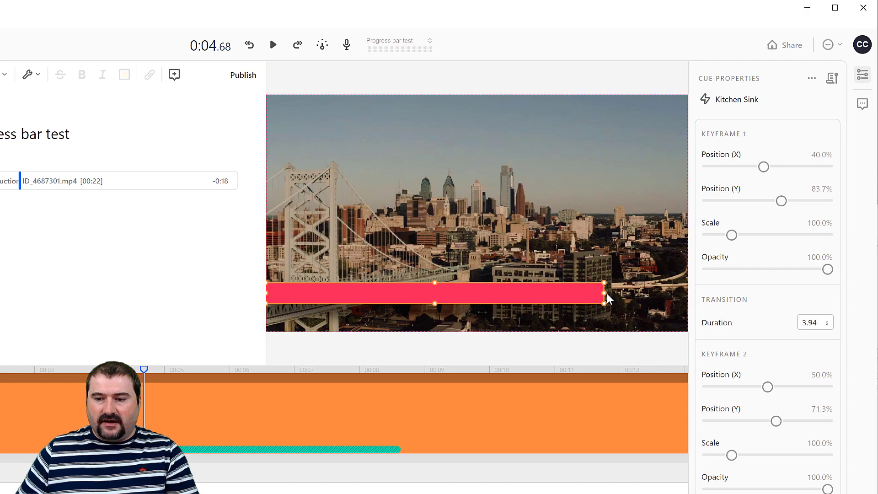
drag(605, 295, 691, 301)
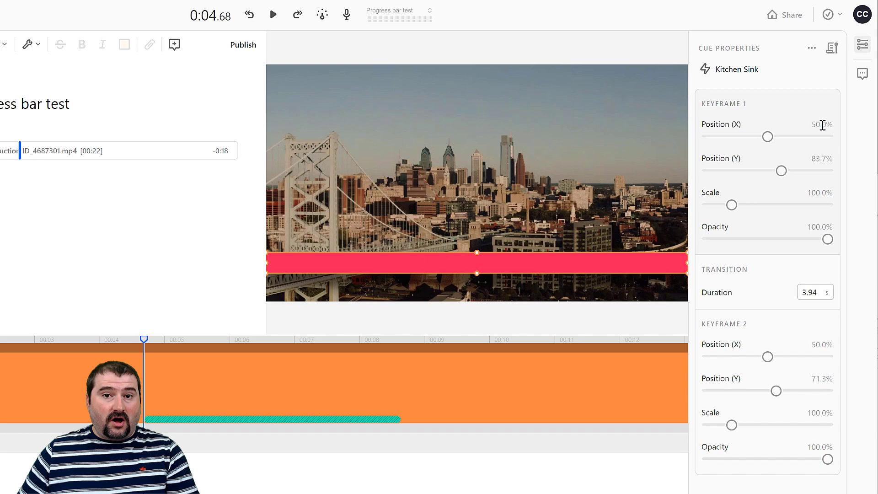
Step: Set Keyframe 1 Position (X) to -50%, keeping Keyframe 2 Position (X) at 50%
click(822, 126)
drag(767, 137, 731, 140)
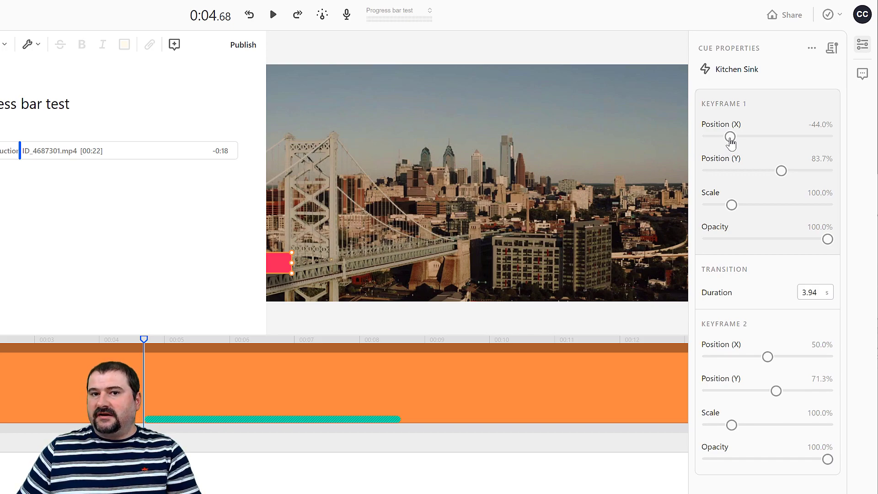
click(813, 126)
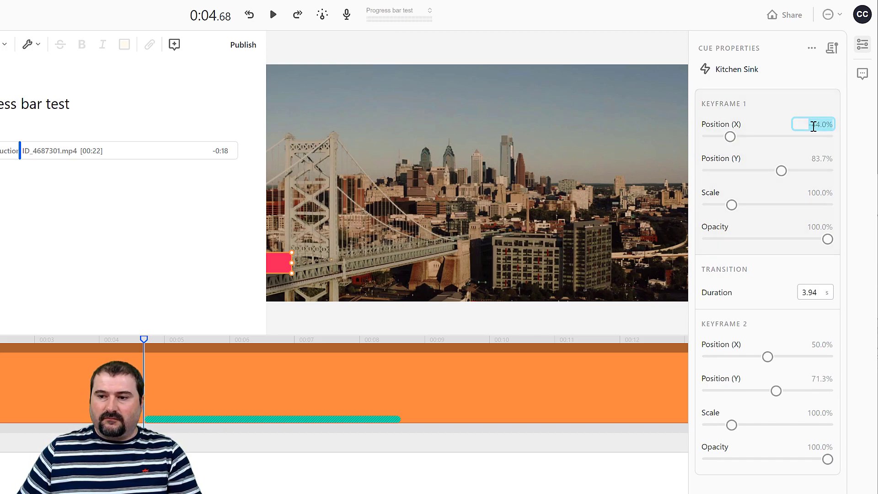
key(BackSpace)
text(-50)
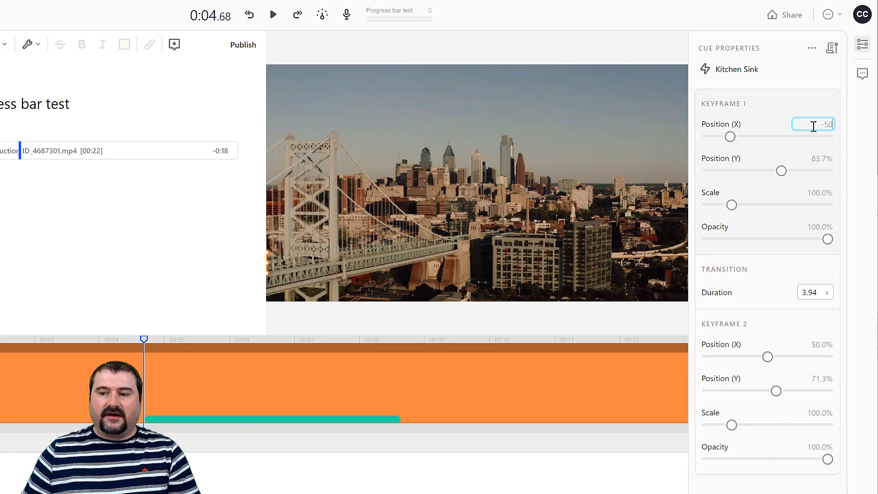
key(Return)
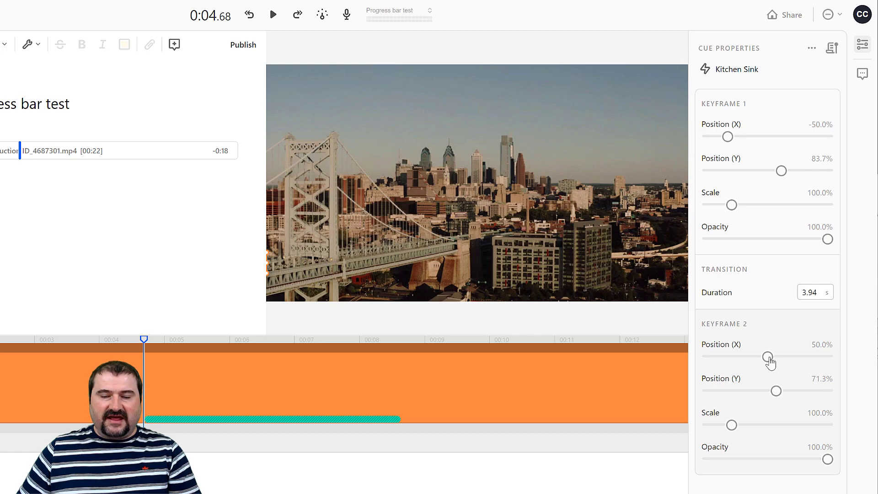
drag(770, 363, 773, 361)
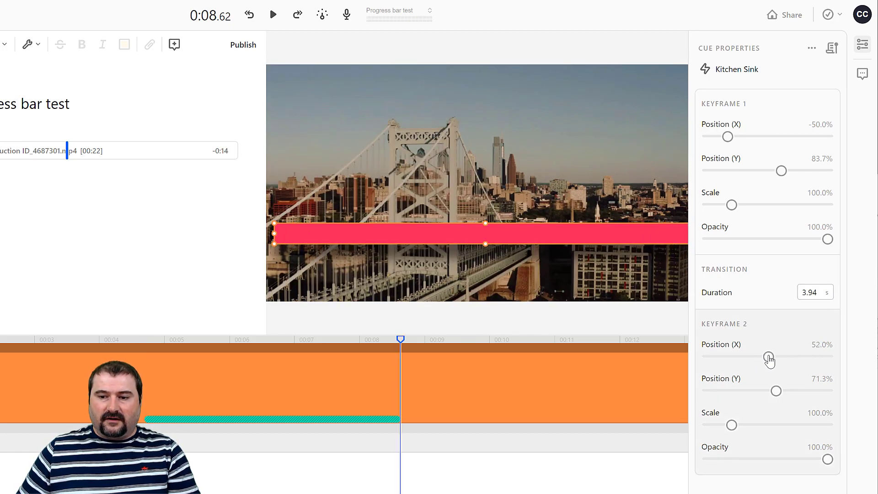
drag(769, 359, 768, 361)
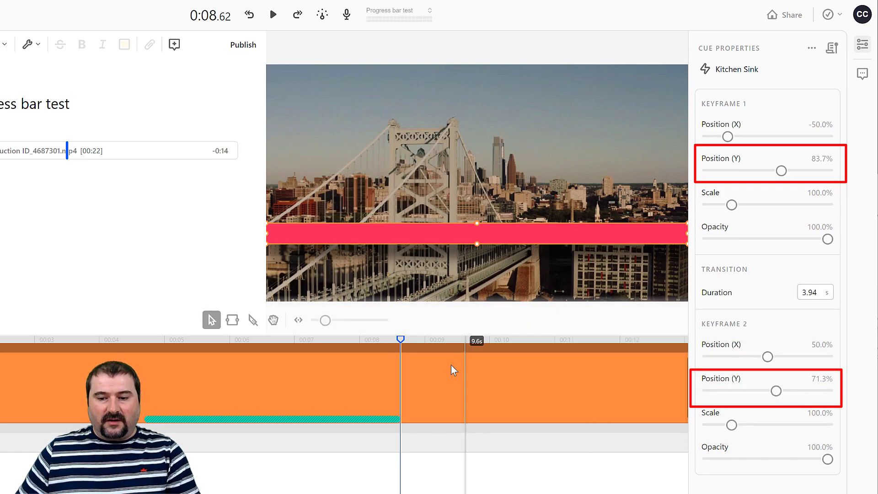
click(113, 364)
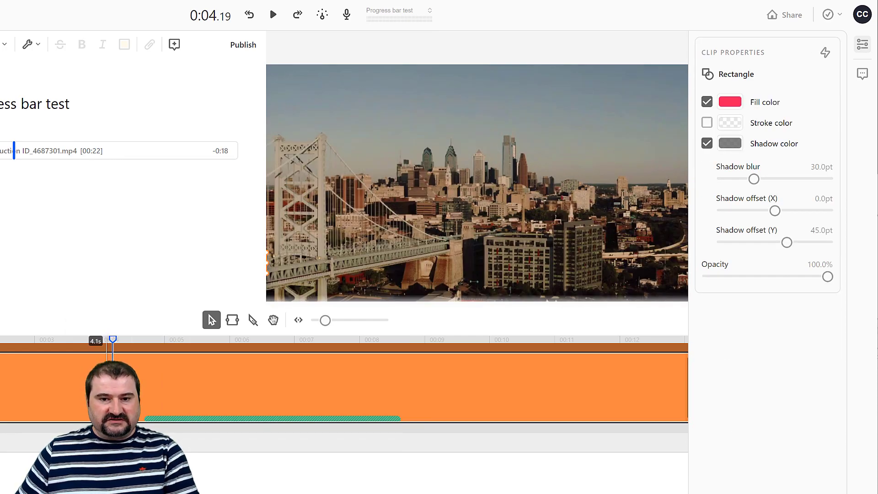
click(274, 15)
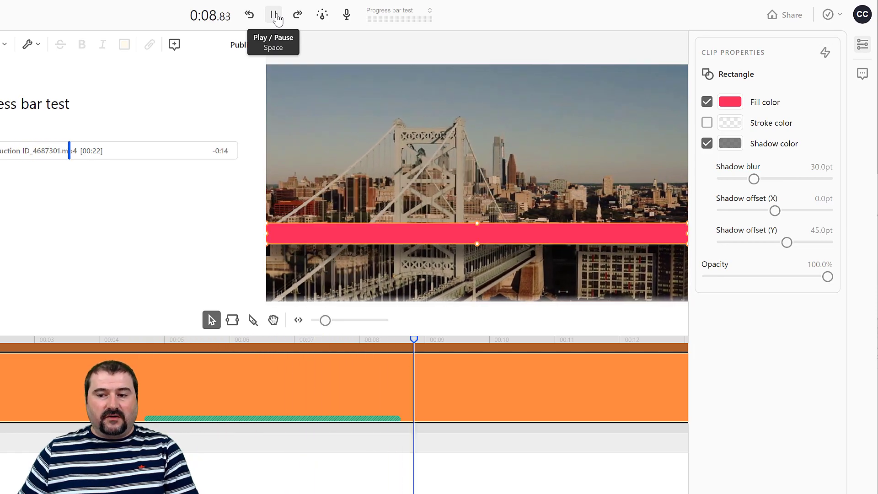
click(274, 16)
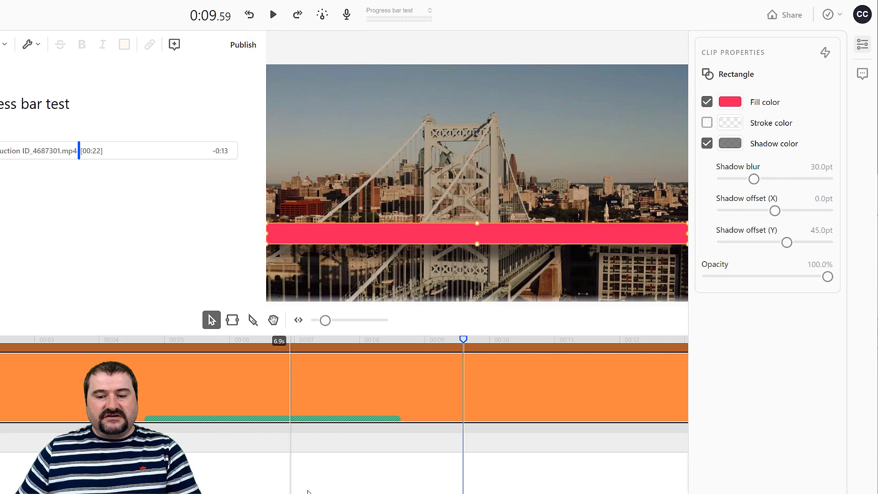
click(332, 421)
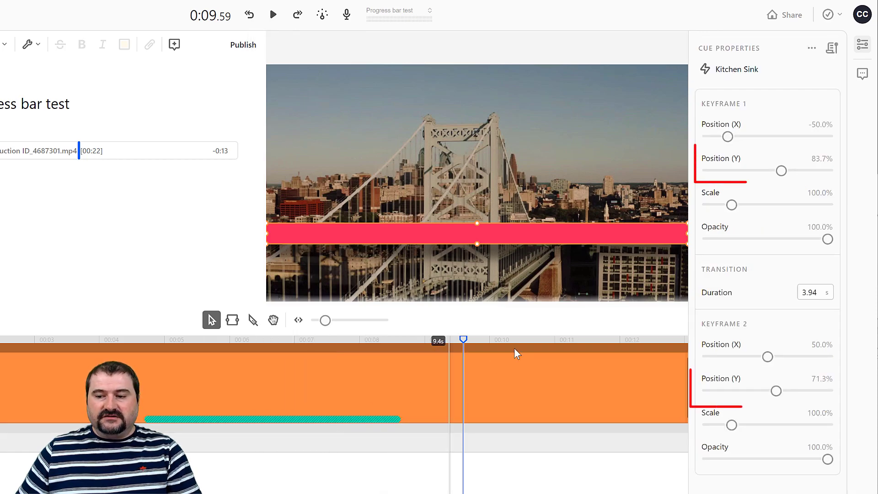
Step: Set Position (Y) to 95 on both Keyframe 1 and Keyframe 2
click(820, 162)
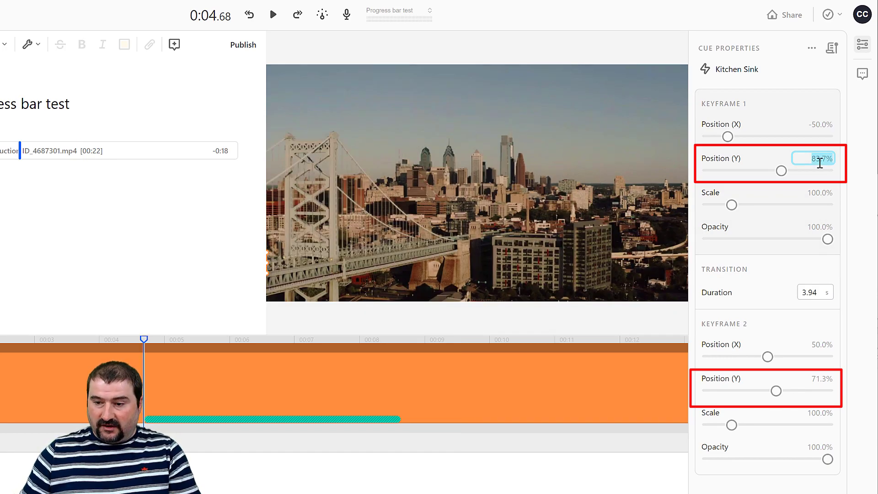
text(95)
key(Return)
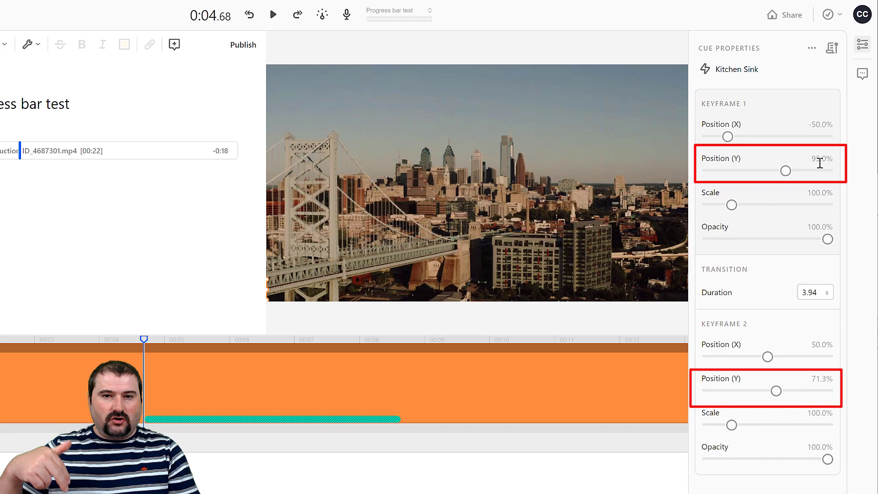
click(821, 381)
text(95)
key(Return)
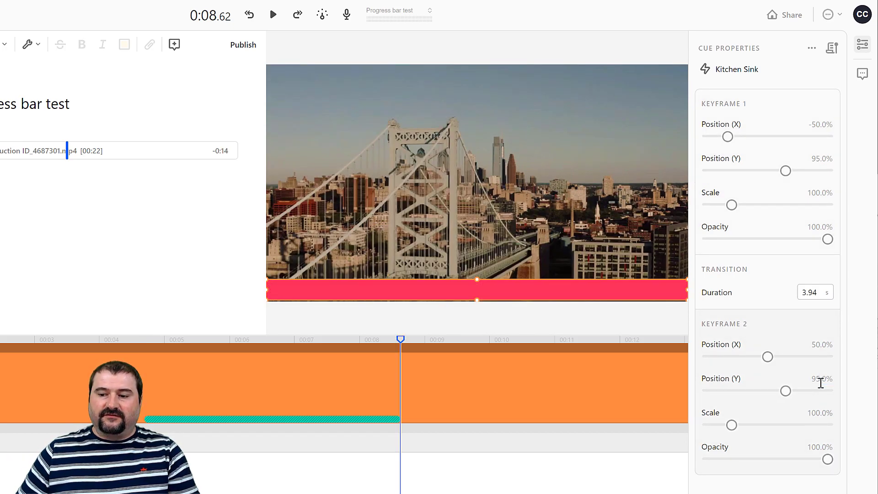
Step: Play back from about 4 seconds to check the bar sliding in
click(101, 341)
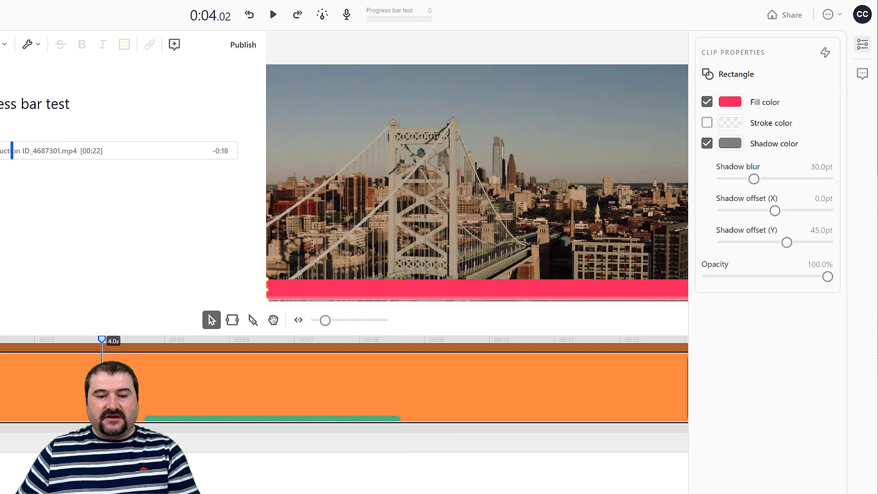
key(space)
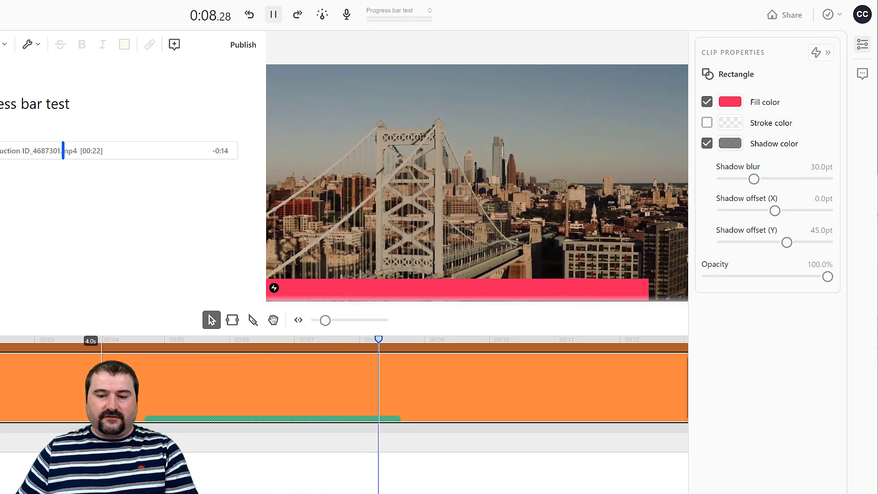
key(space)
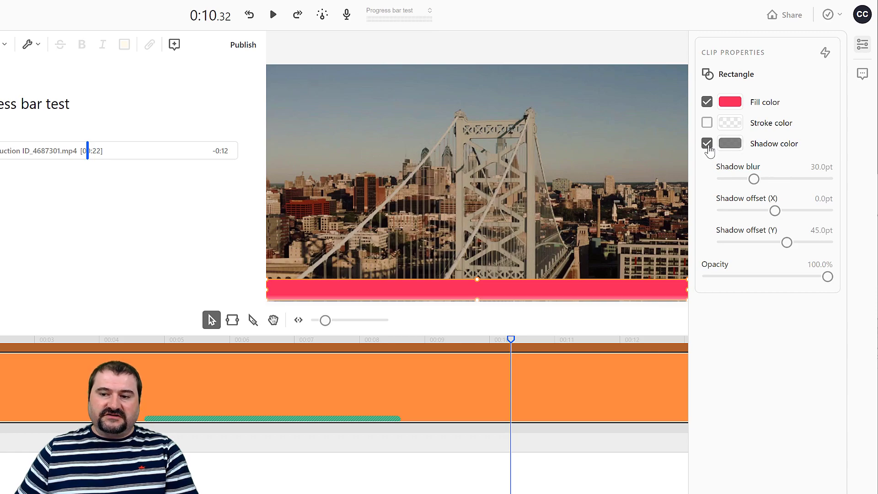
Step: Turn off the bar's Shadow color and preview the animation
click(707, 143)
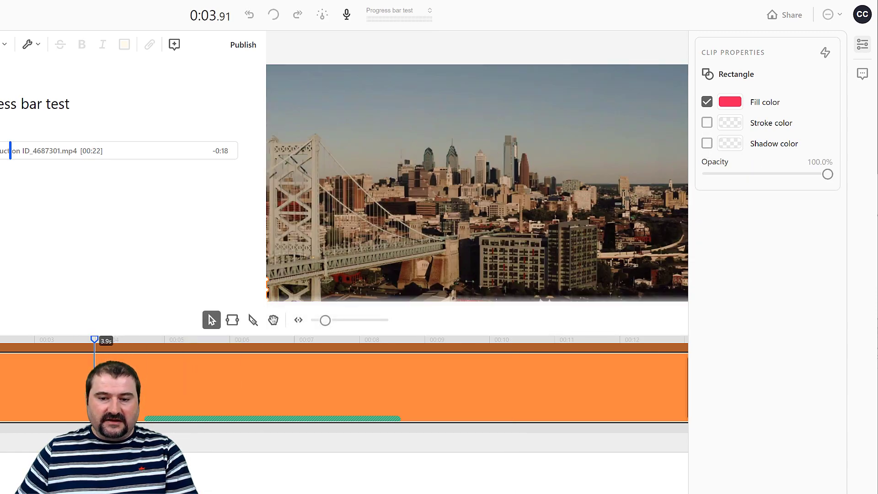
drag(98, 341, 224, 340)
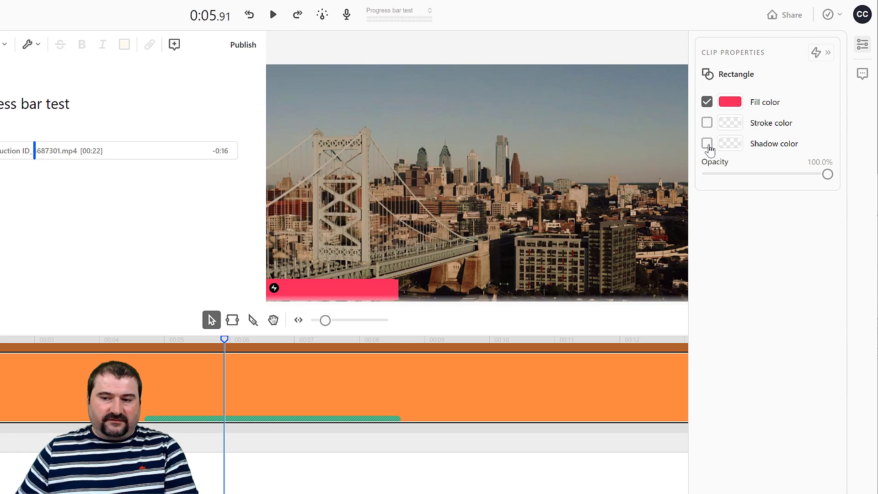
click(708, 147)
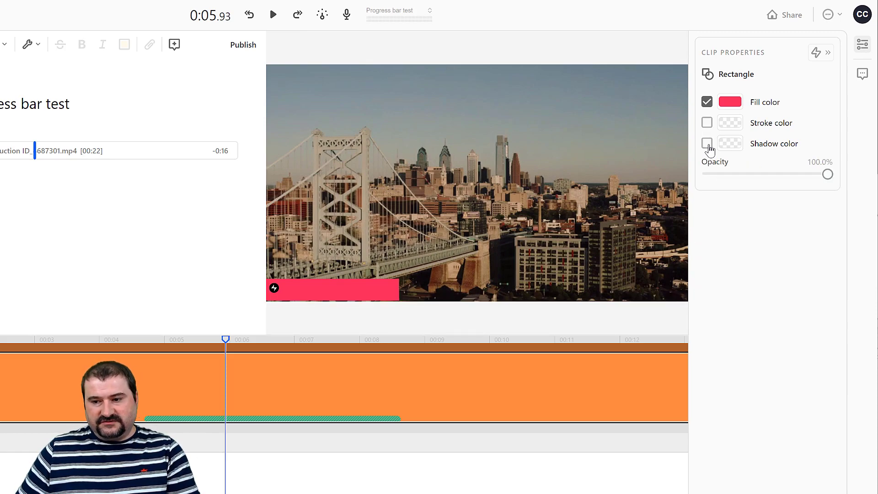
Step: Replay the animation from near its start, then select the green cue for its Cue Properties
click(95, 340)
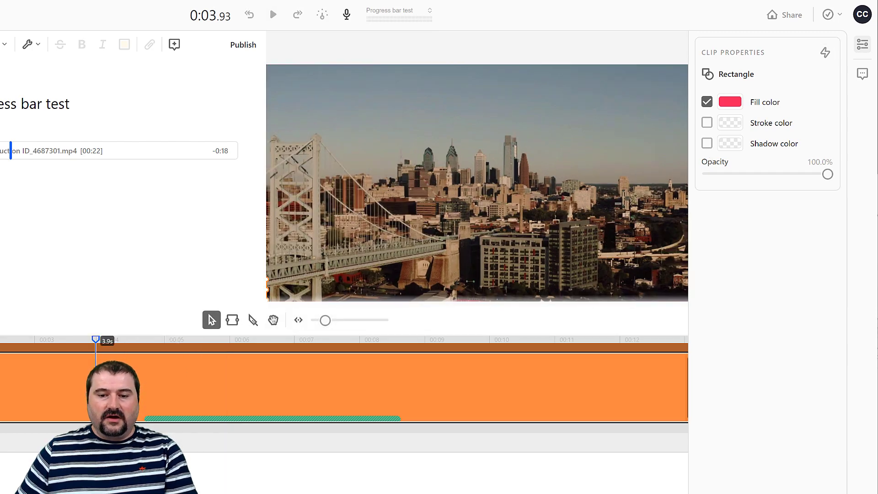
key(space)
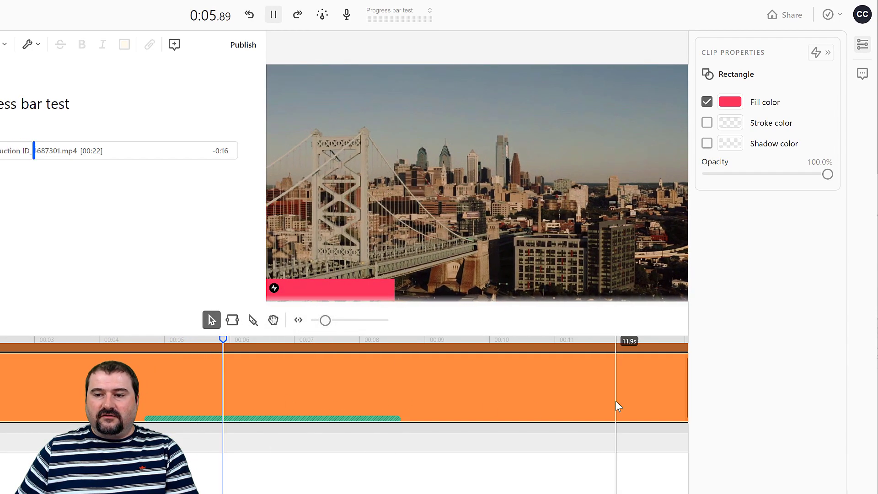
key(space)
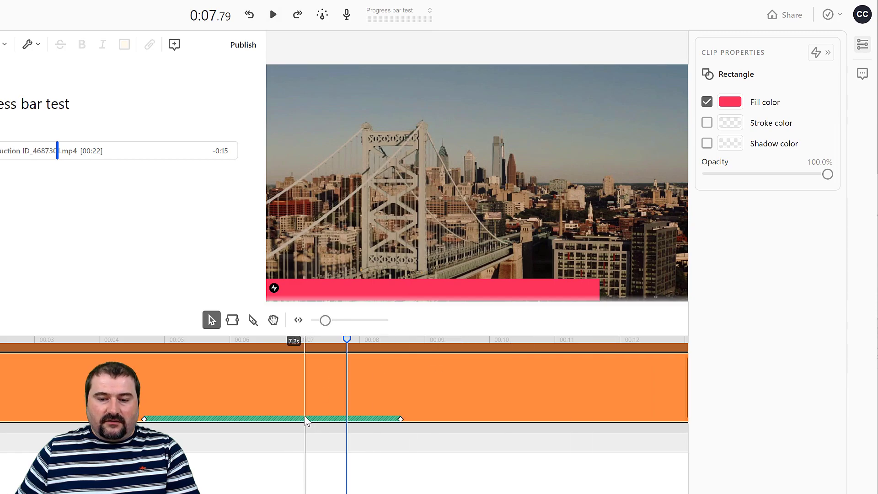
click(305, 418)
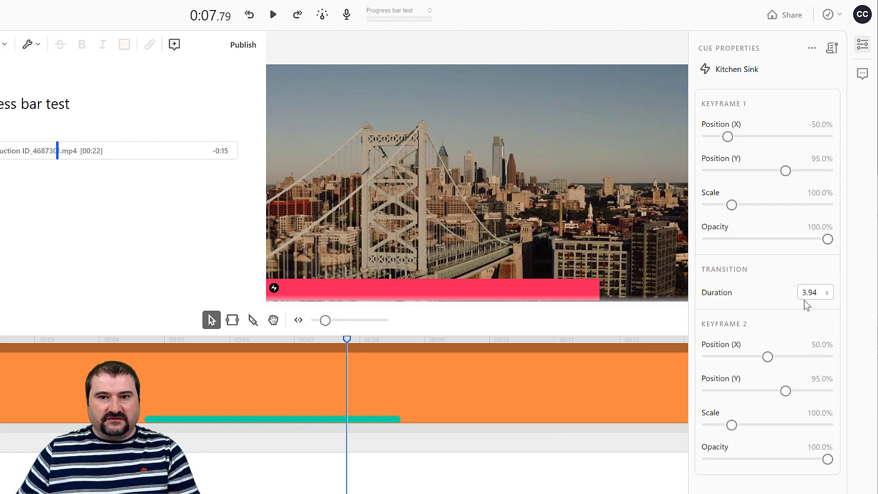
scroll(557, 446, down, 3)
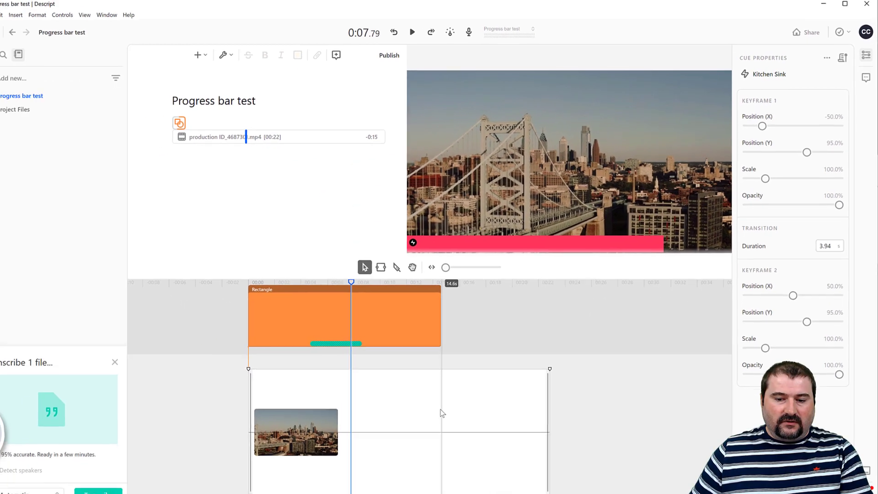
Step: Extend the Rectangle clip to the video's 22-second end and play it back
click(453, 405)
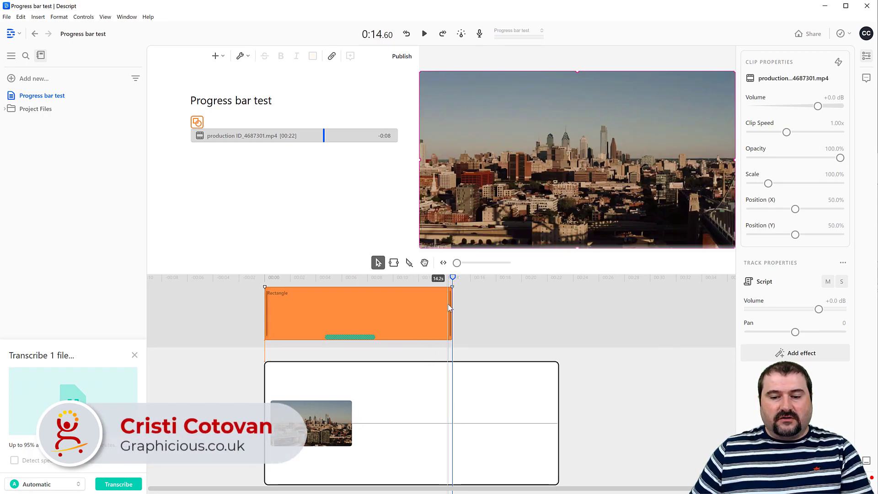
mouse_move(450, 308)
mouse_down()
mouse_move(434, 307)
mouse_move(555, 327)
mouse_up()
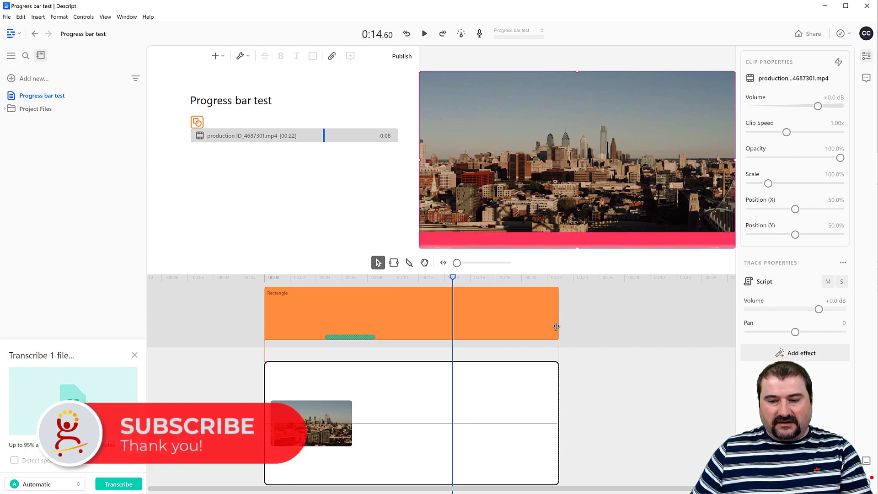
mouse_move(280, 374)
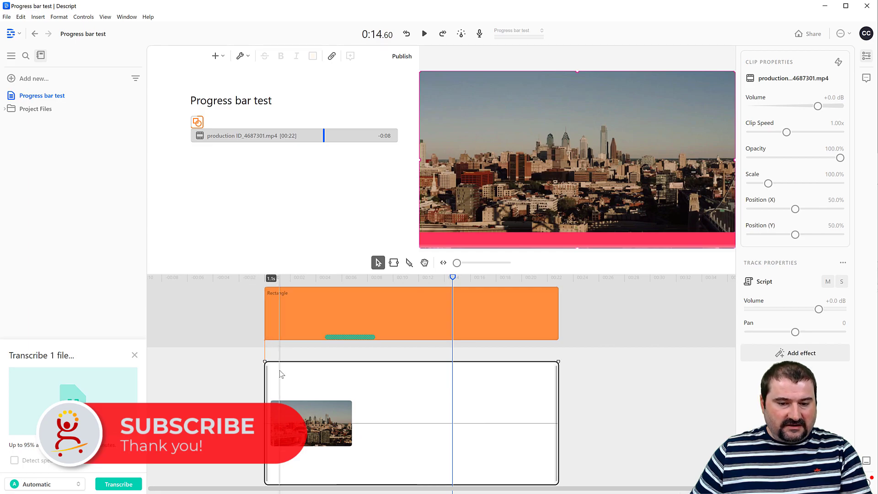
click(294, 279)
key(space)
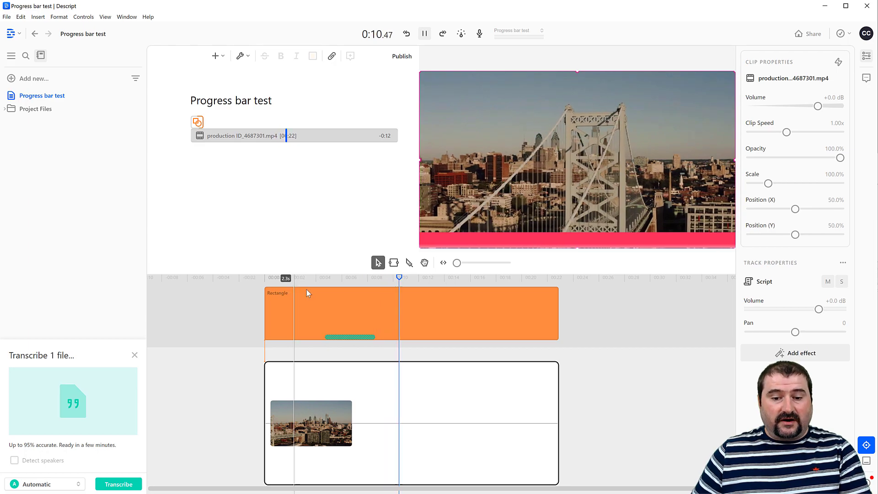
key(space)
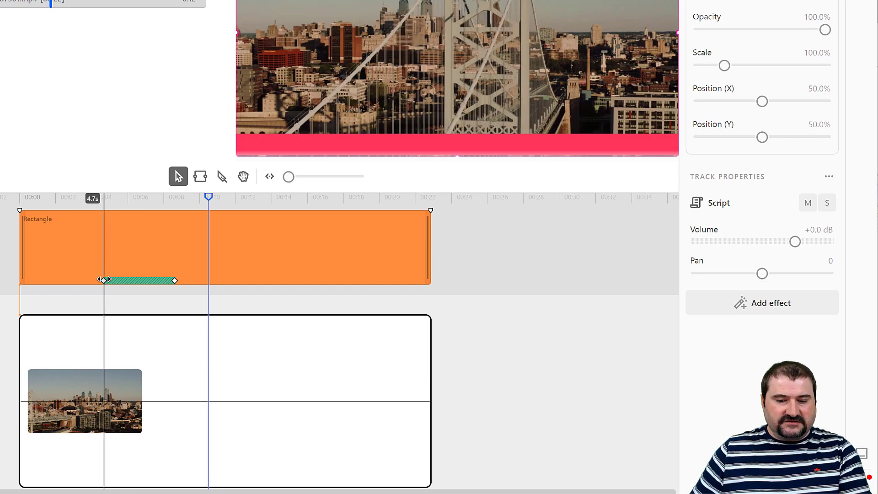
Step: Stretch the green cue's handles from the clip's start to its end
drag(104, 280, 20, 280)
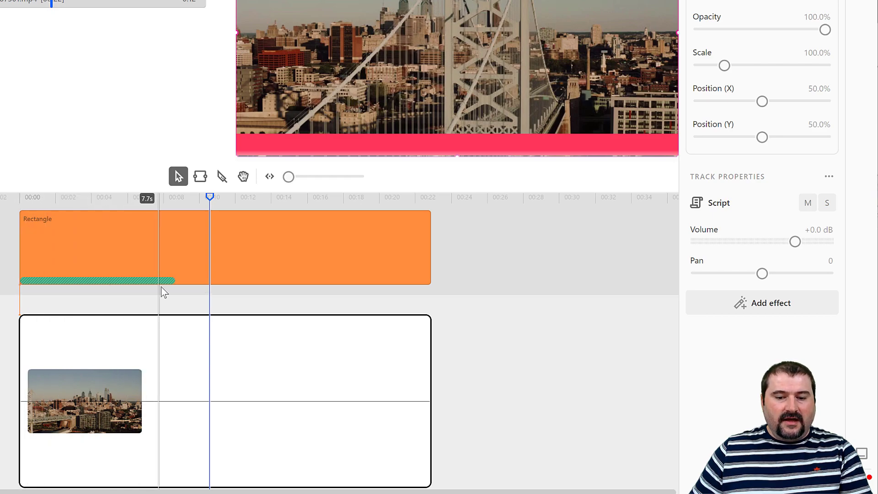
drag(175, 281, 427, 296)
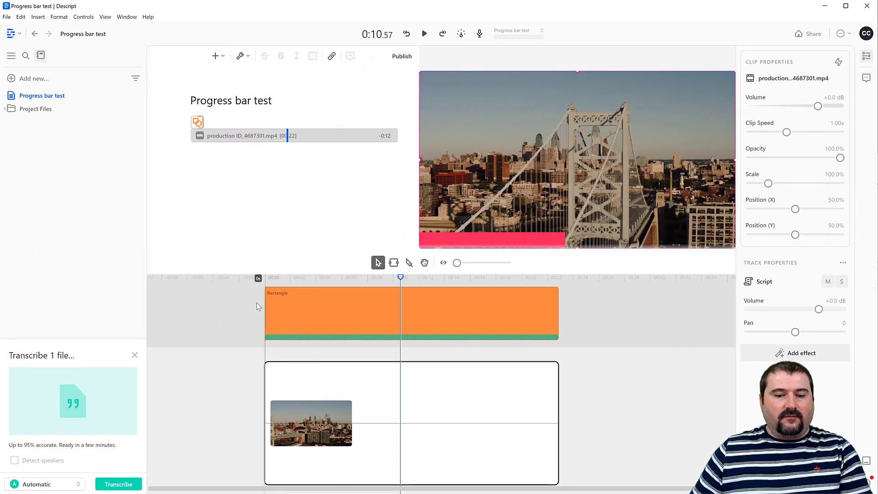
click(256, 303)
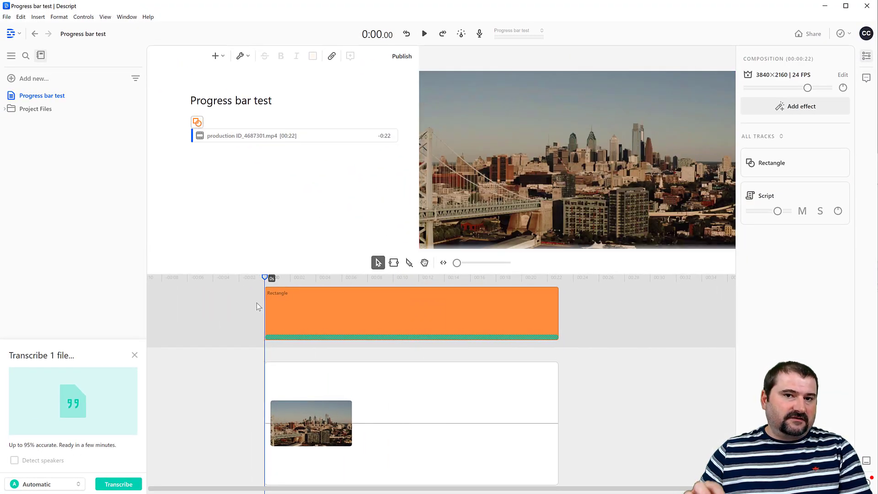
key(space)
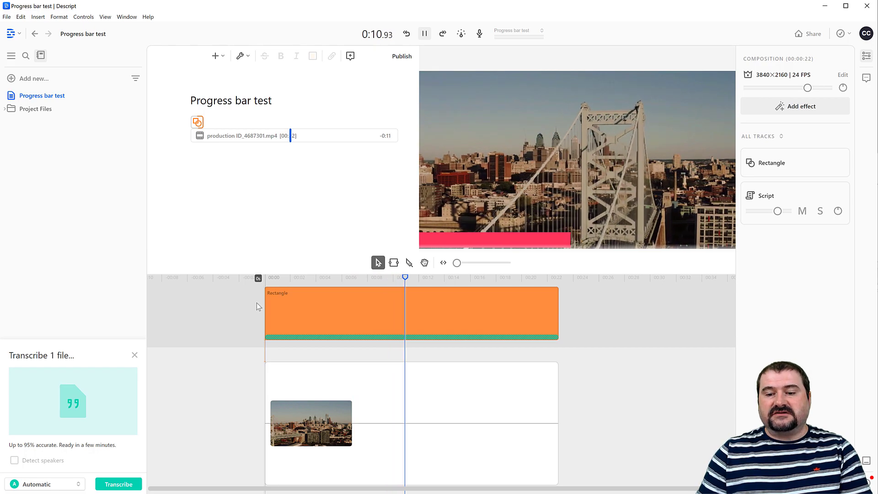
click(540, 319)
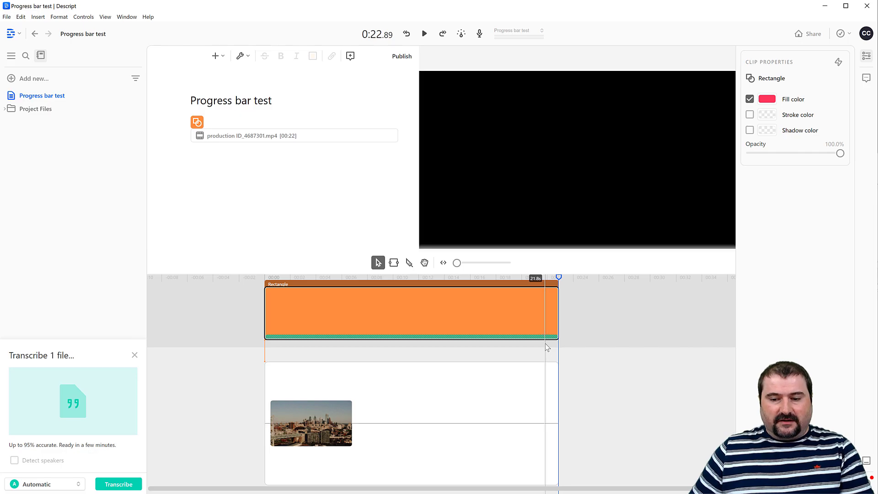
scroll(559, 345, up, 2)
Step: End the bar's sweep at 21.29s and trim the Rectangle clip to end with the video
click(592, 337)
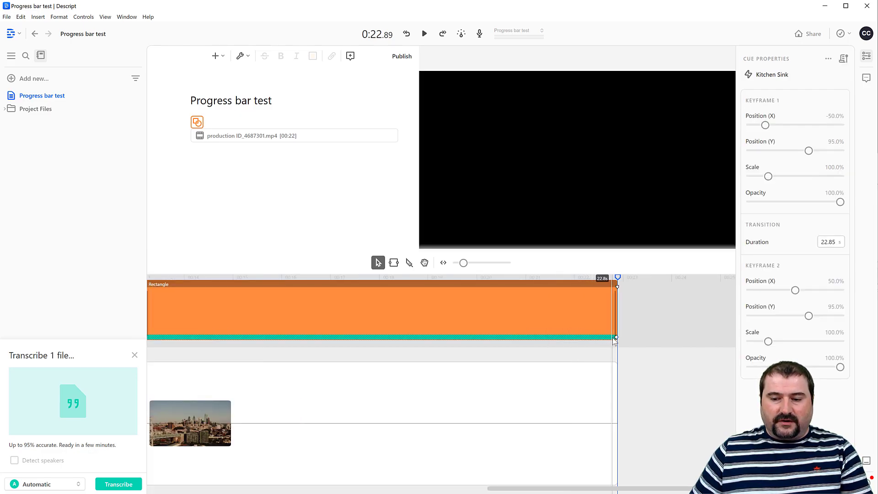
drag(615, 337, 630, 344)
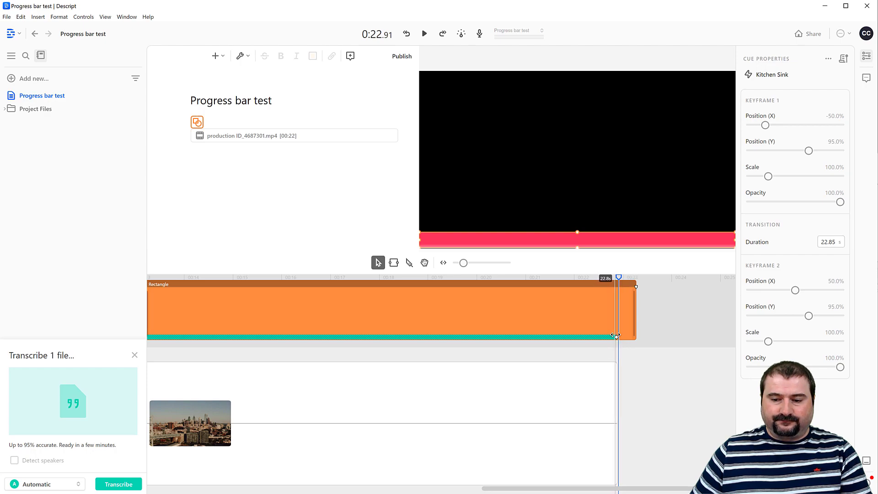
drag(616, 336, 540, 337)
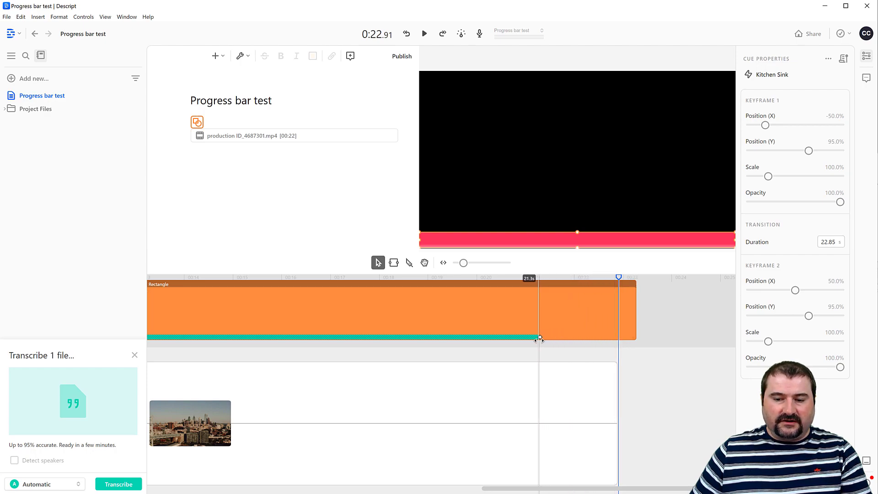
drag(635, 316, 619, 317)
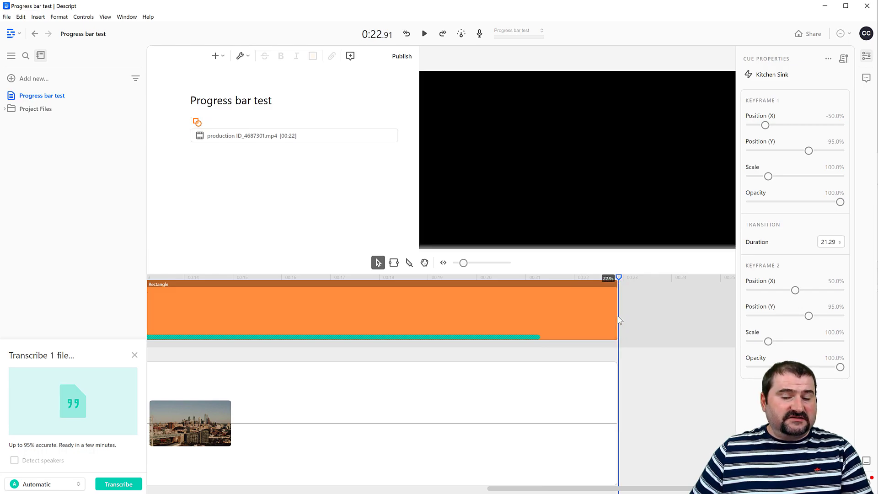
Step: Add a fade-out to the Rectangle clip's end and replay the last seconds from about 20s
click(461, 298)
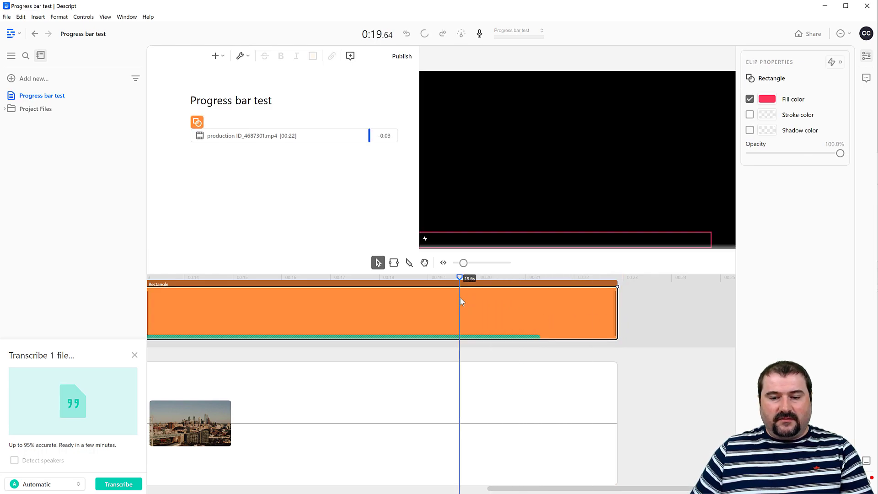
key(space)
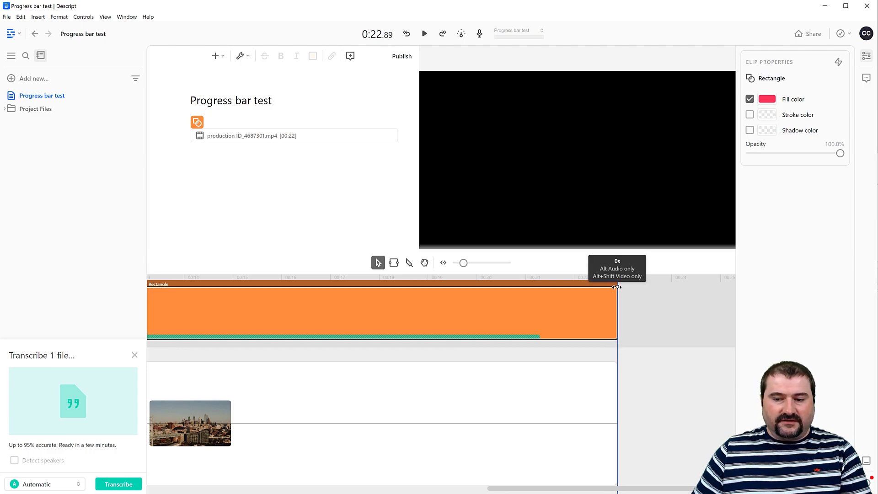
mouse_move(617, 287)
mouse_down()
mouse_move(548, 291)
mouse_move(541, 337)
mouse_up()
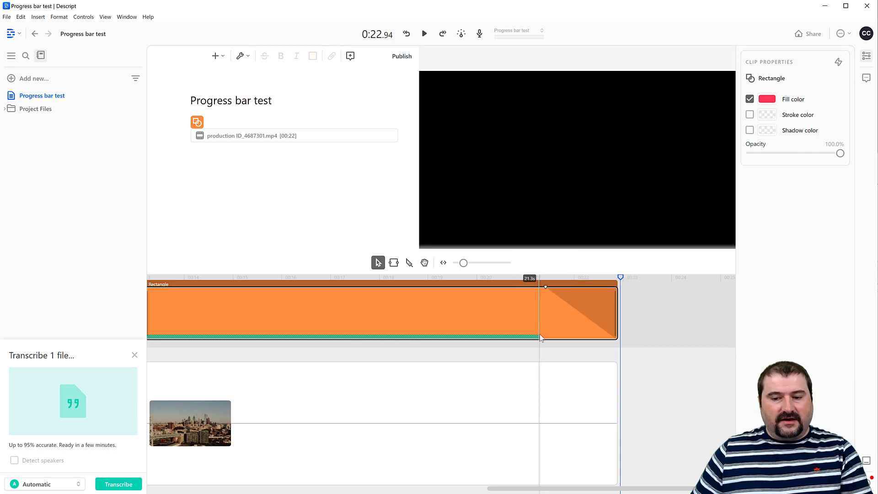
click(475, 318)
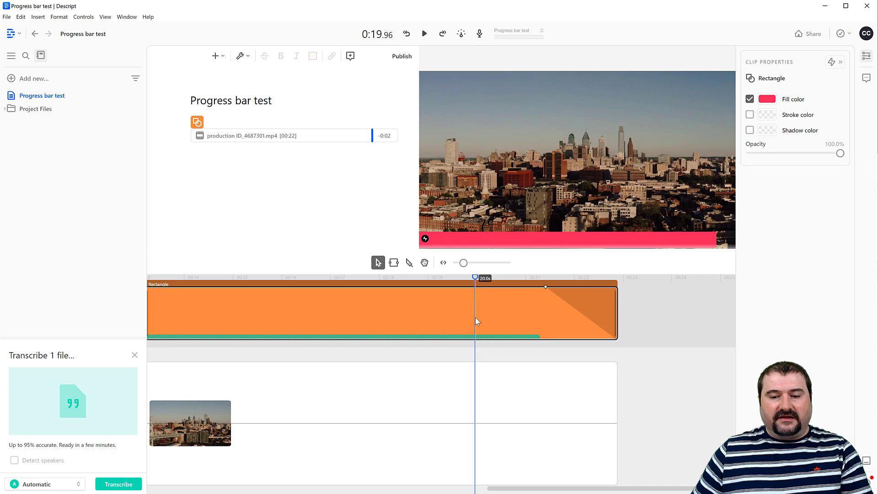
key(space)
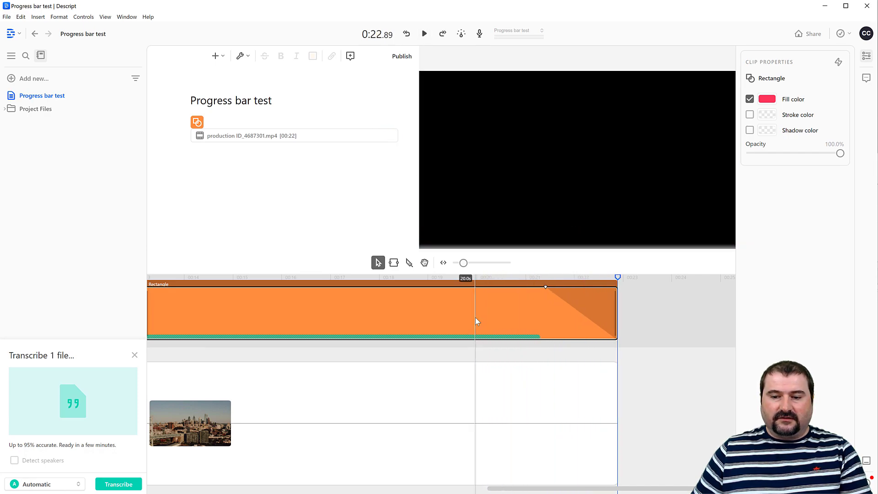
click(688, 326)
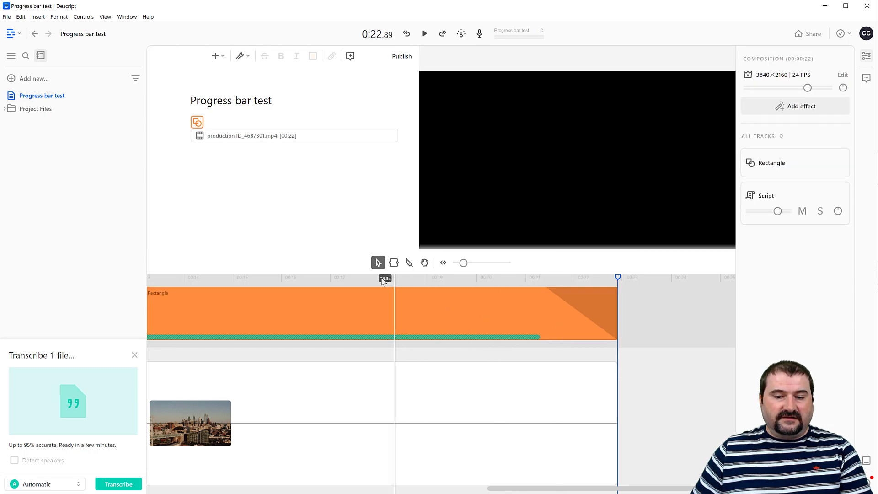
click(367, 279)
key(space)
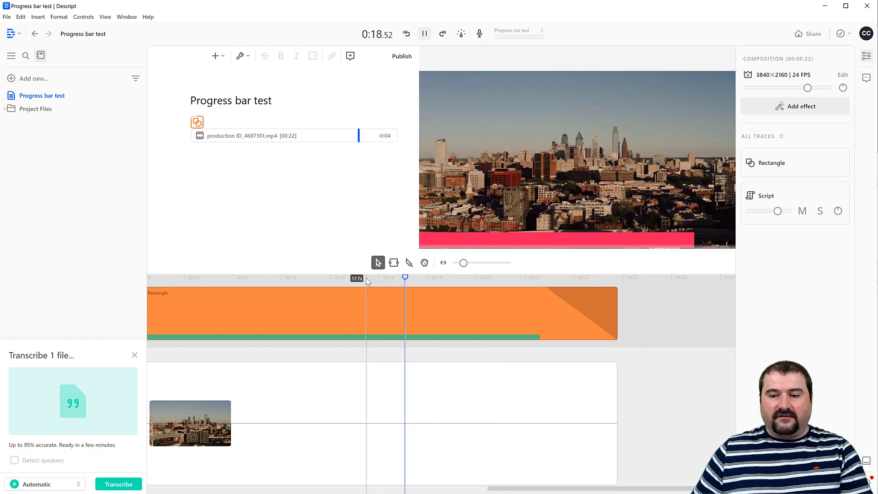